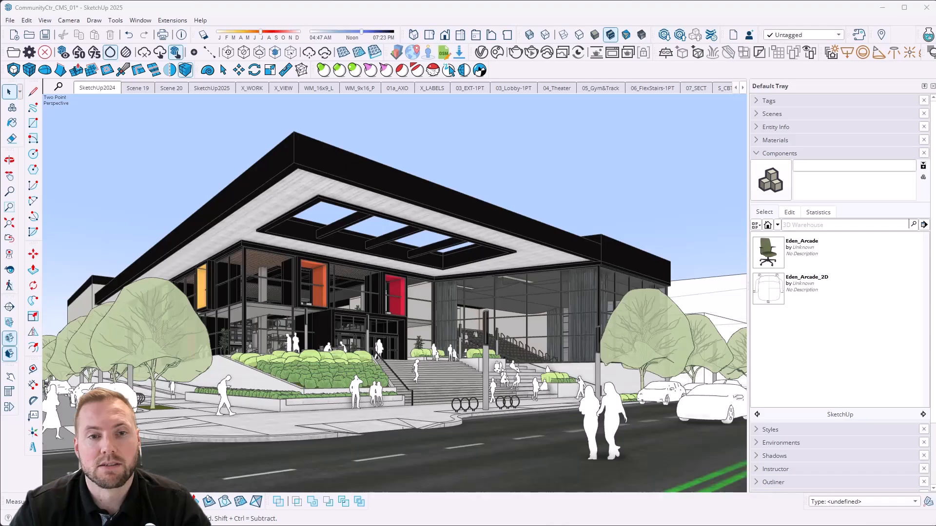
Step: Go to Scene 20, open the two-table group near the bookshelves, and select its front-left table component
click(136, 89)
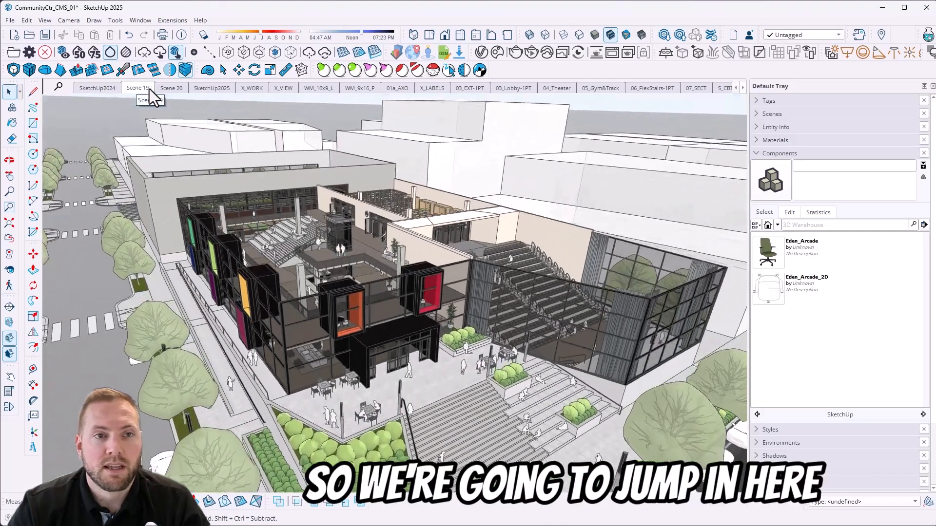
click(174, 90)
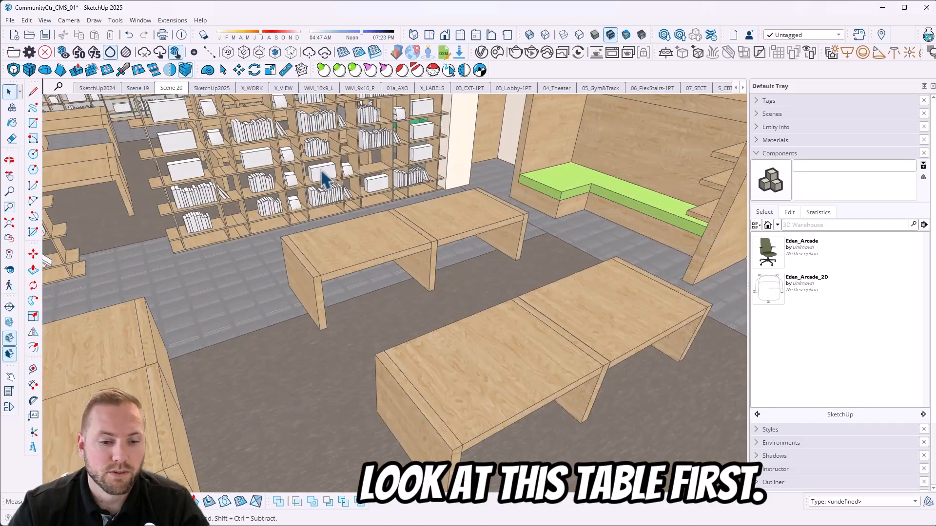
double_click(355, 257)
double_click(354, 255)
click(356, 260)
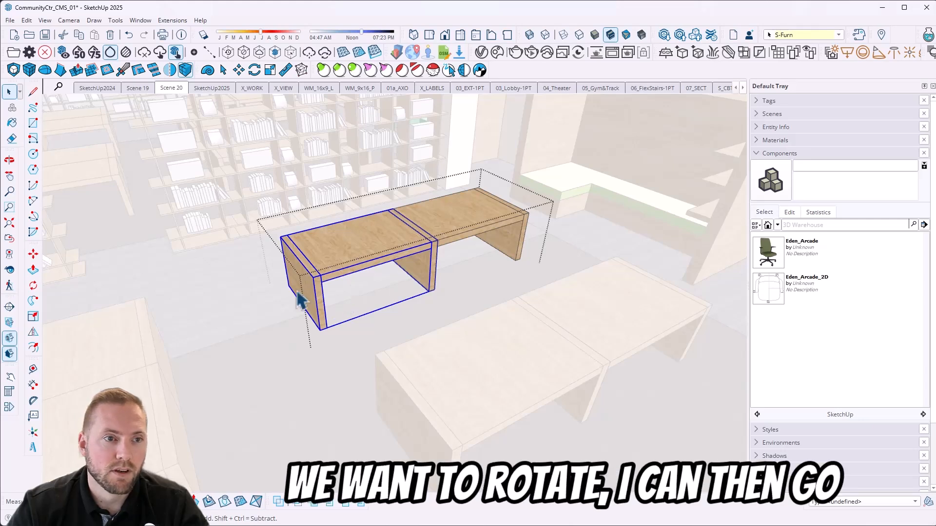
Step: Try to rotate the selected table around the bottom midpoint grip of its bounding box, then restore its original orientation
click(33, 285)
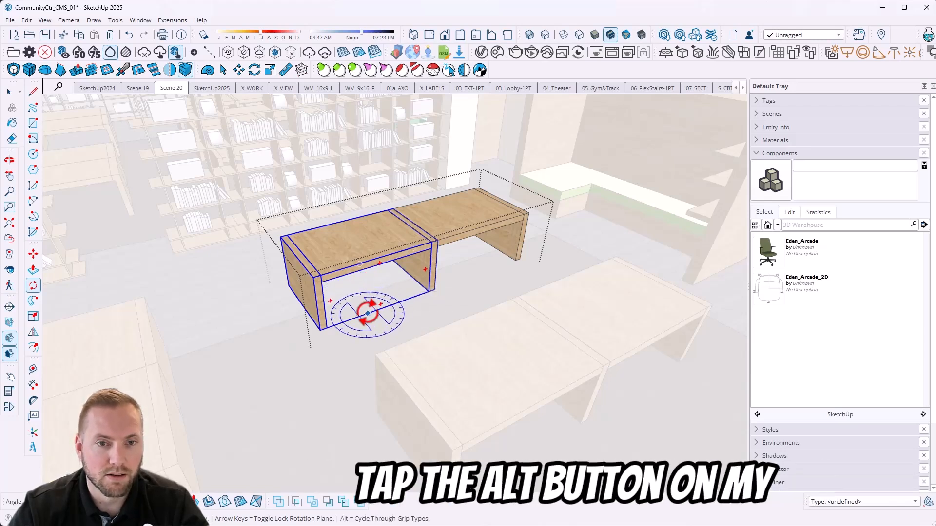
key(alt)
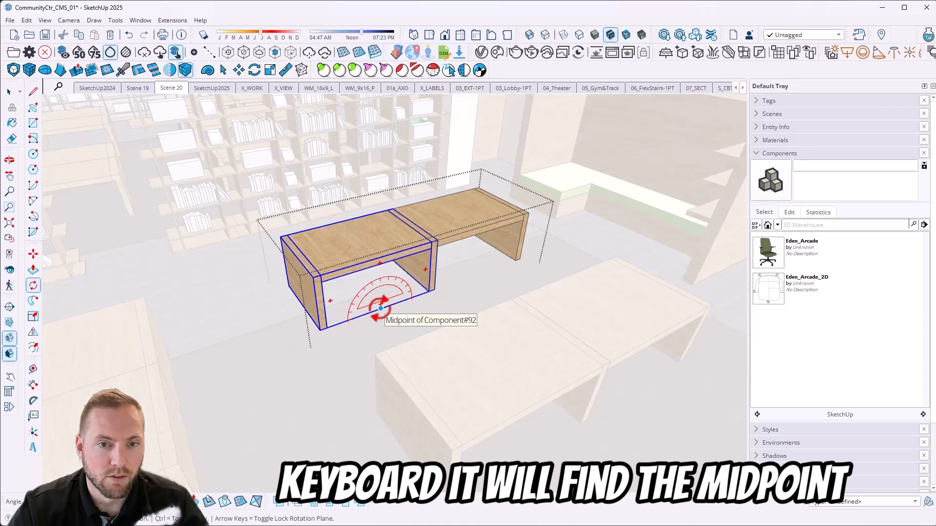
click(381, 308)
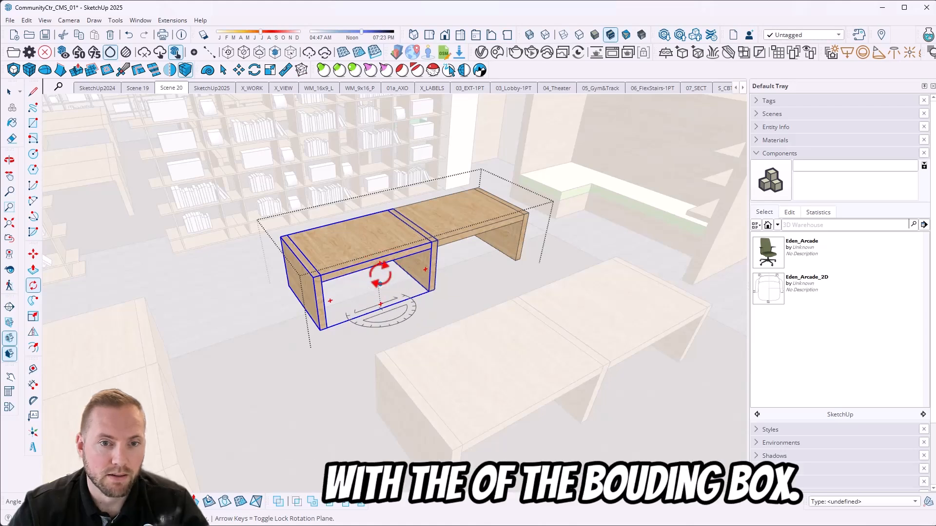
key(Escape)
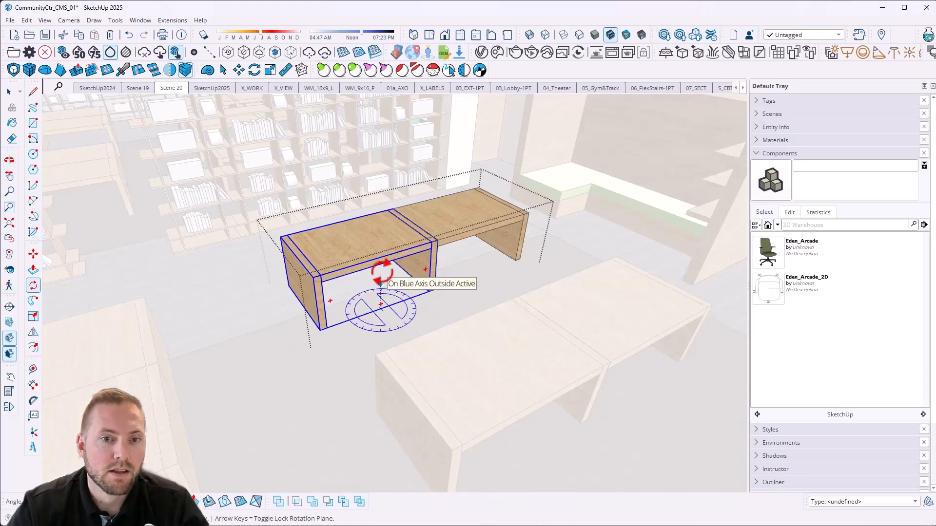
click(381, 309)
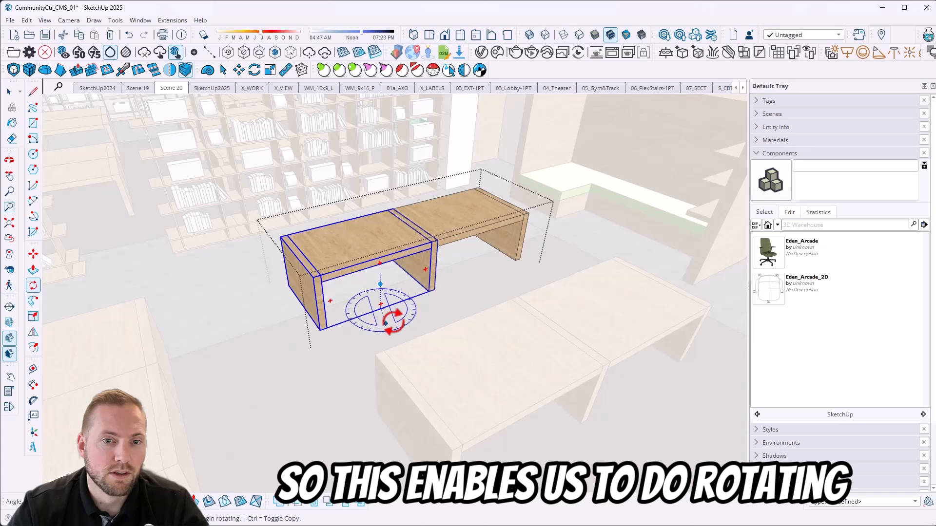
click(389, 322)
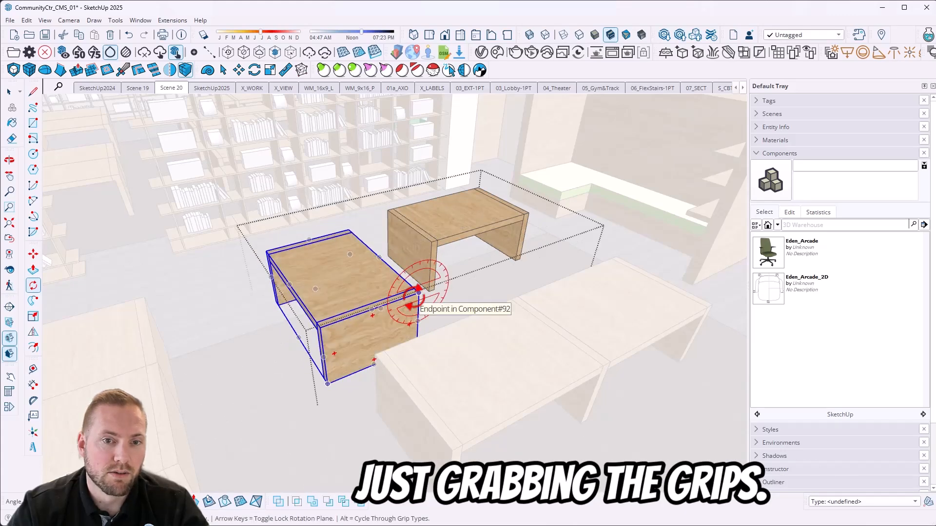
click(416, 305)
key(space)
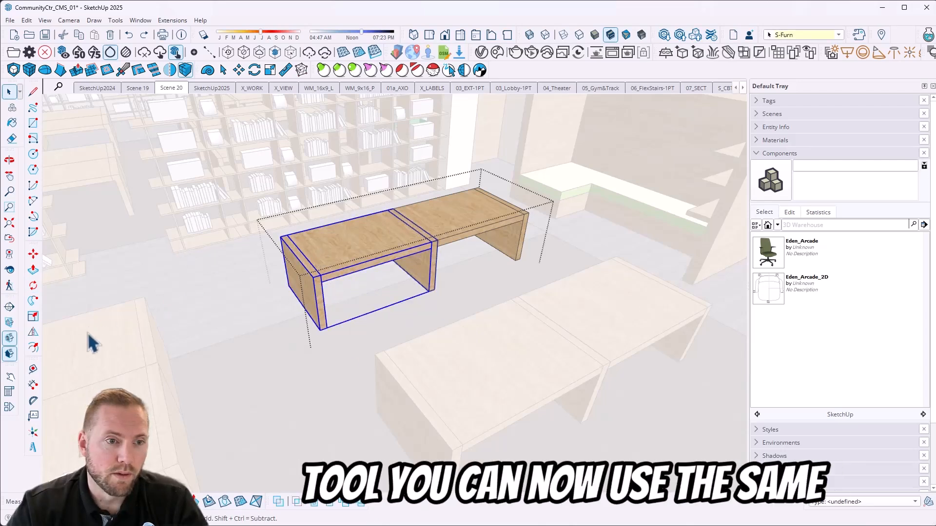
Step: Try the Protractor on the selected table's bounding-box grips, then clear the selection
click(33, 400)
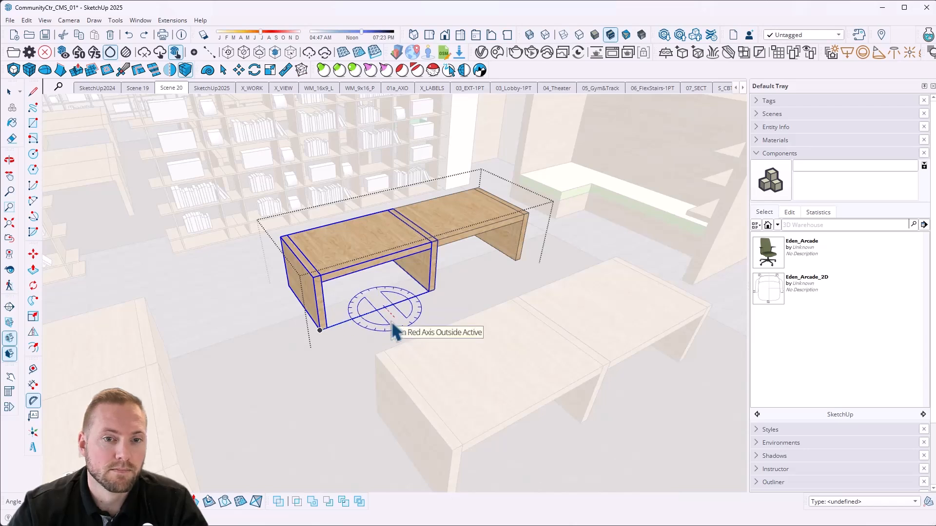
key(space)
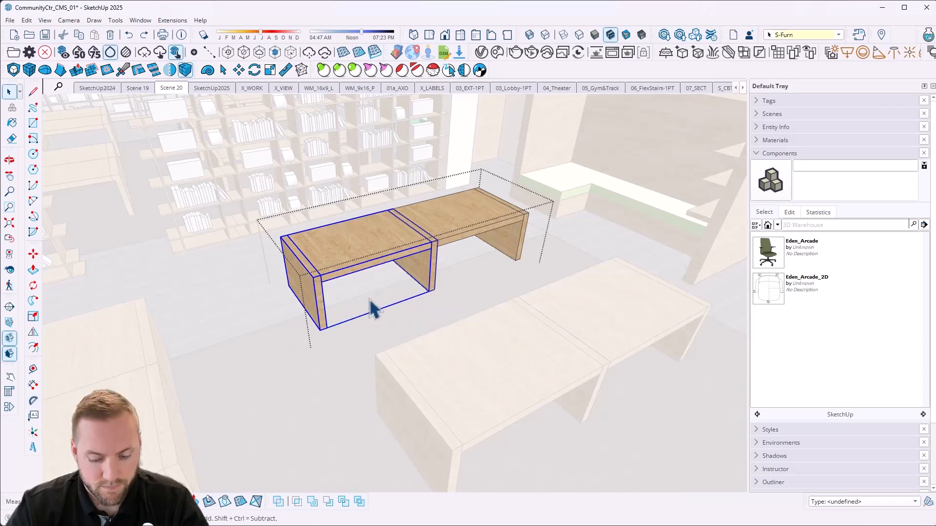
click(371, 309)
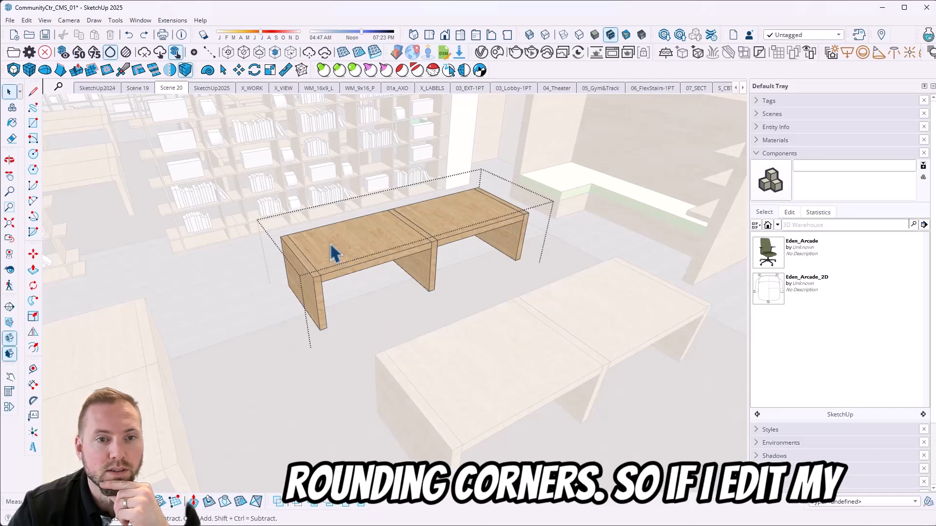
Step: Draw a small rectangle on the tabletop near its back corner, inside the table component
scroll(331, 253, up, 6)
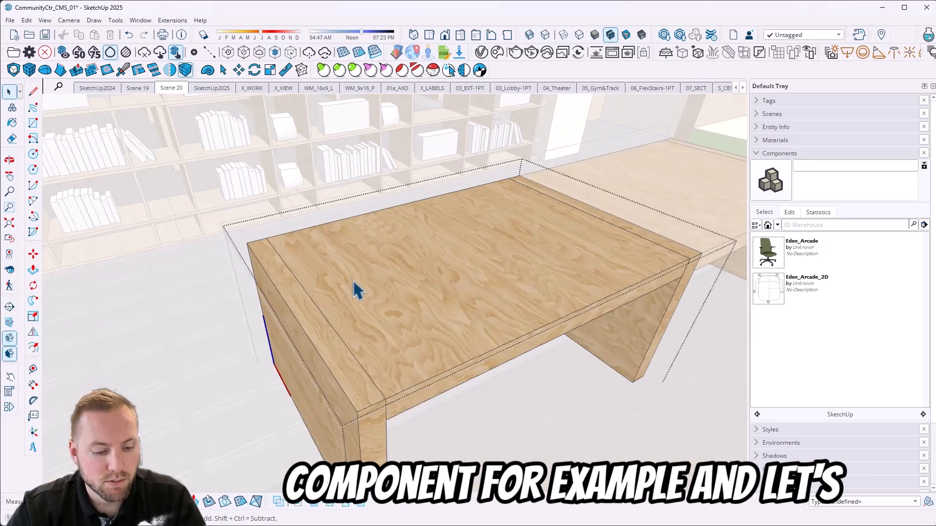
key(r)
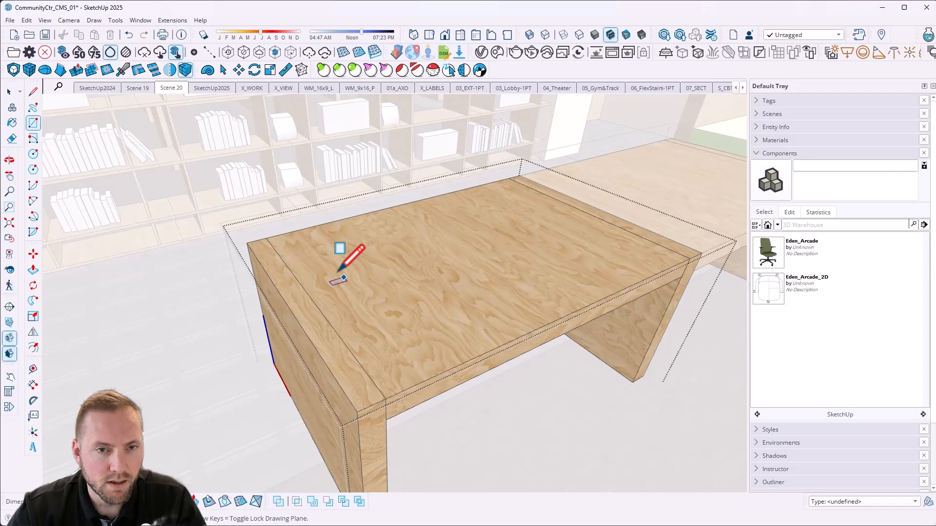
click(306, 252)
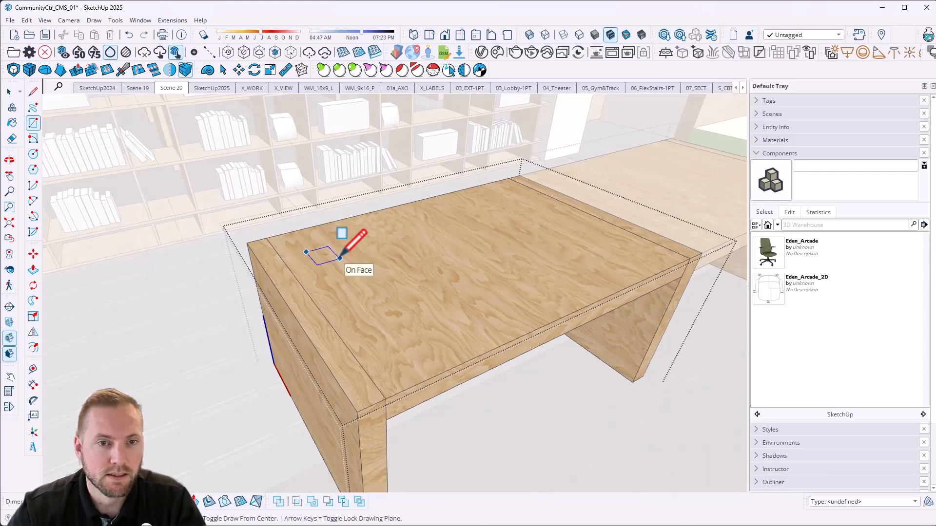
click(339, 258)
Step: Select the small rectangle's face with its edges and make it a group
scroll(323, 234, up, 4)
key(space)
click(329, 267)
double_click(329, 267)
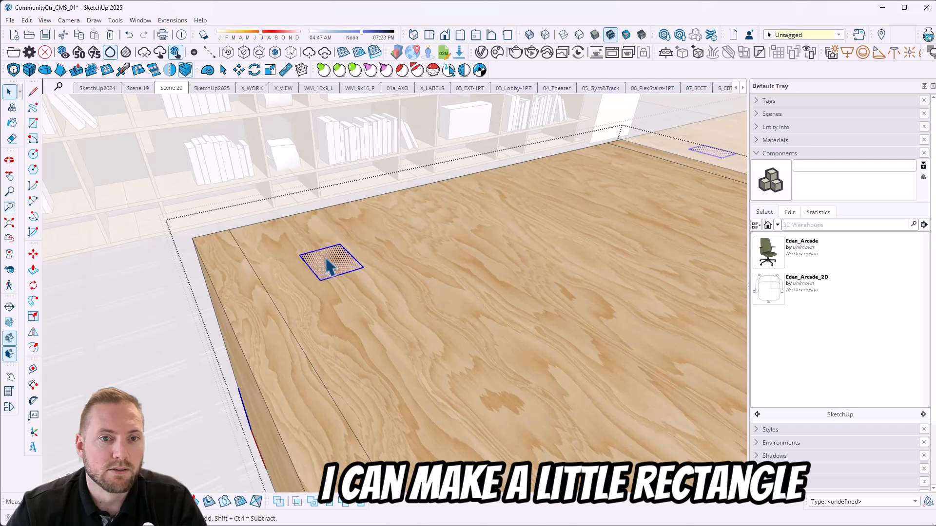
right_click(326, 257)
click(341, 349)
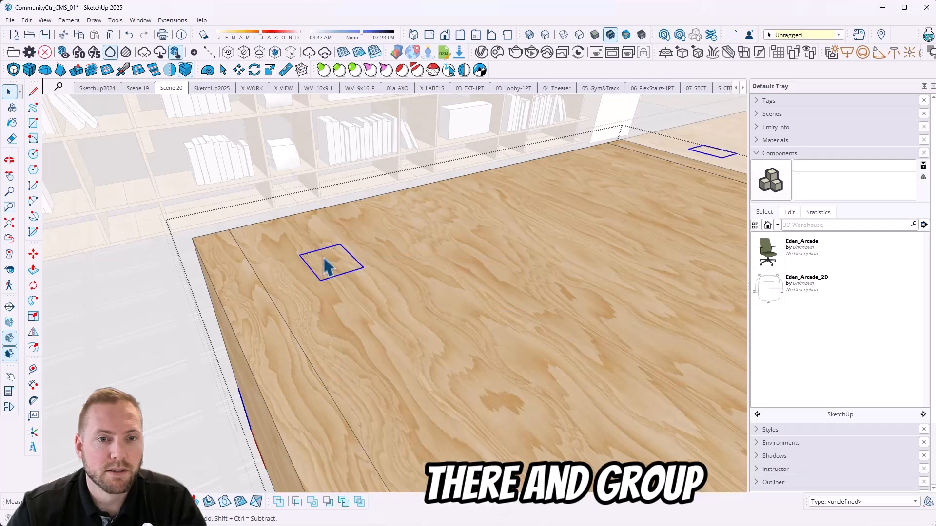
Step: Open the rectangle's group for editing and round its first corner with a tangent 2 Point Arc
double_click(324, 266)
scroll(332, 270, up, 3)
scroll(334, 278, up, 4)
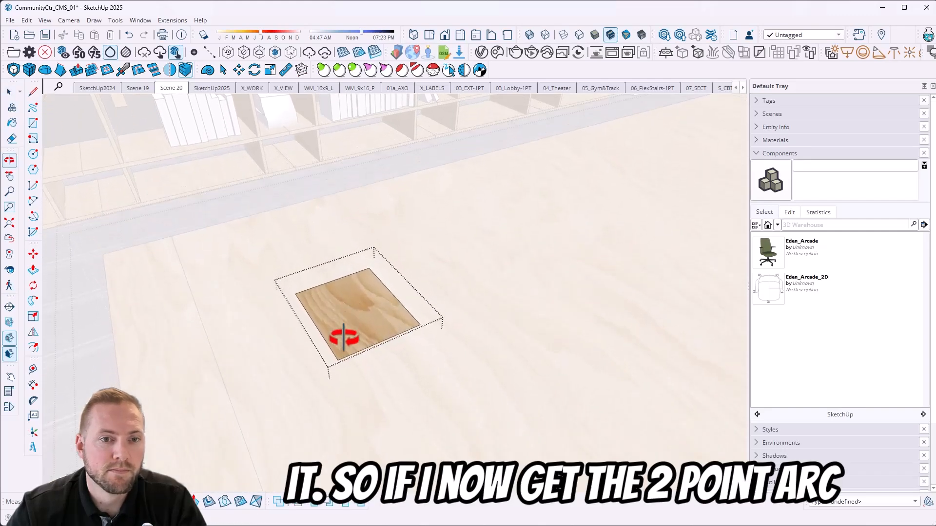
shift+middle_drag(327, 298, 327, 256)
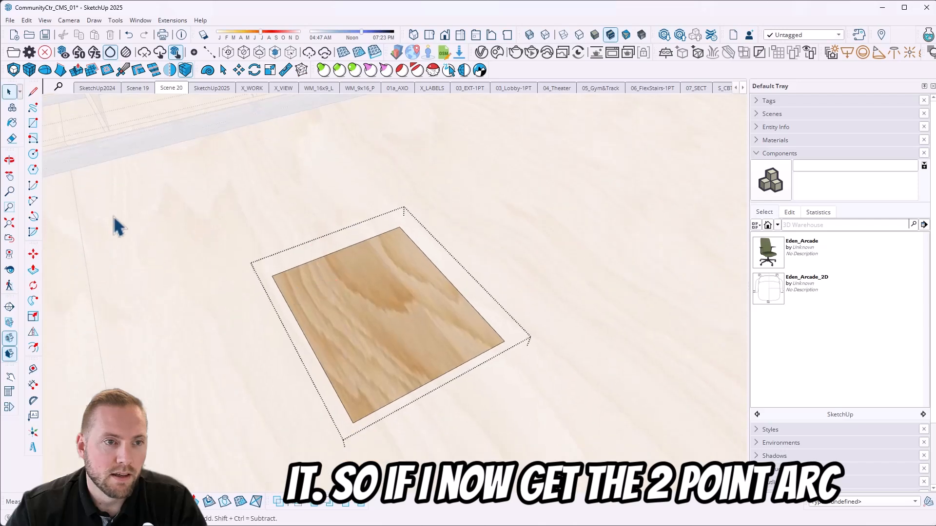
click(34, 202)
click(280, 291)
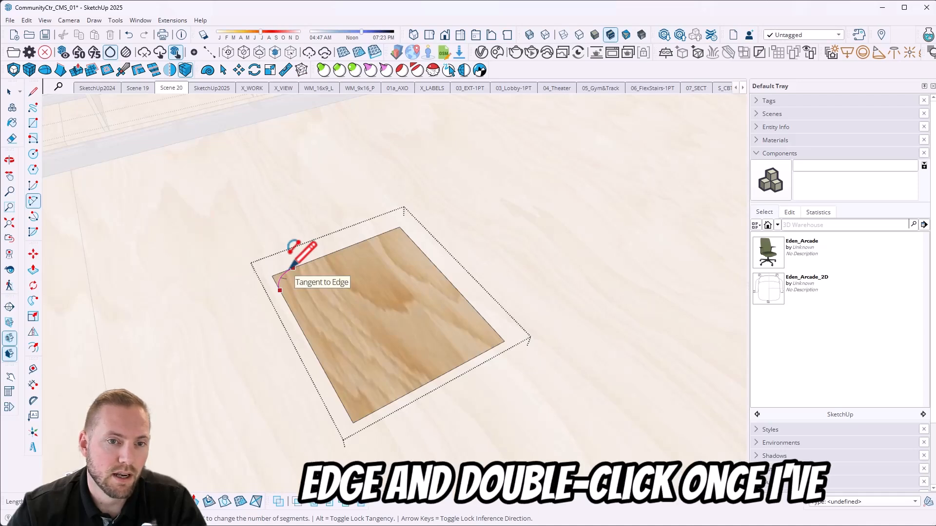
double_click(292, 268)
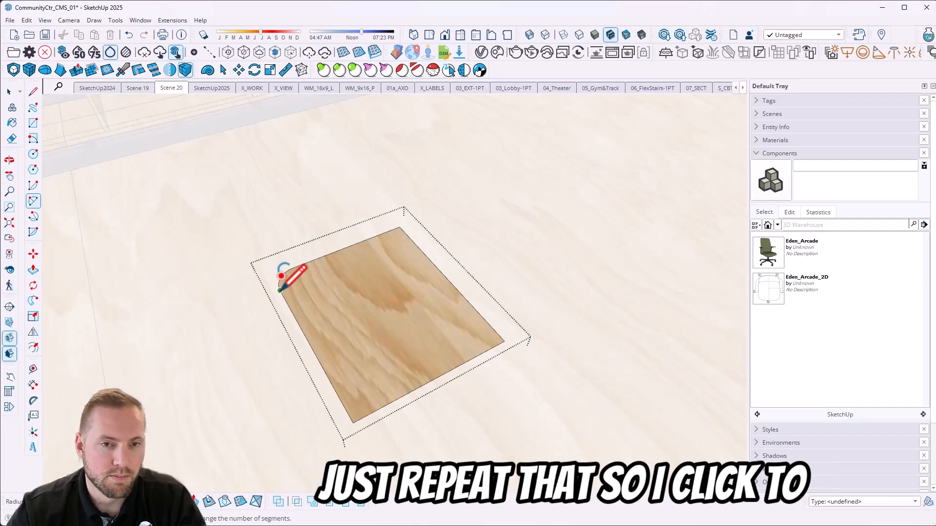
click(280, 288)
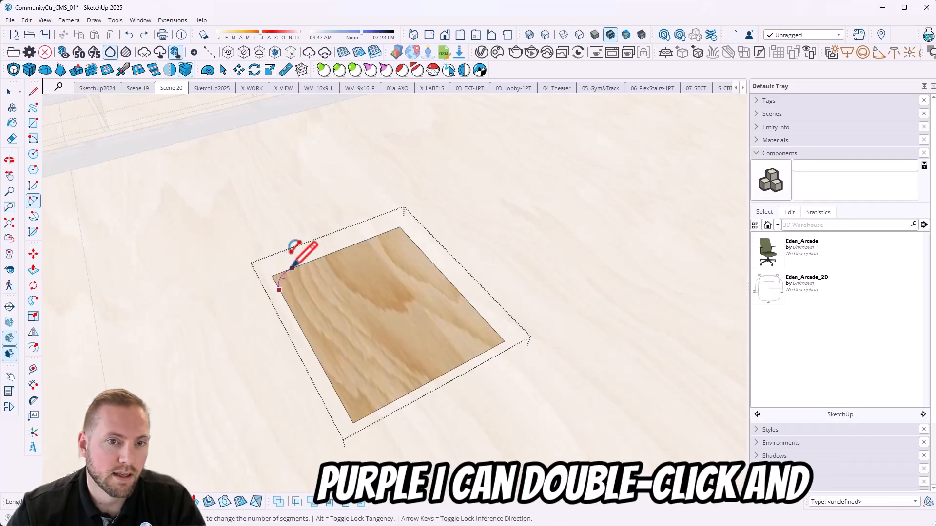
double_click(284, 266)
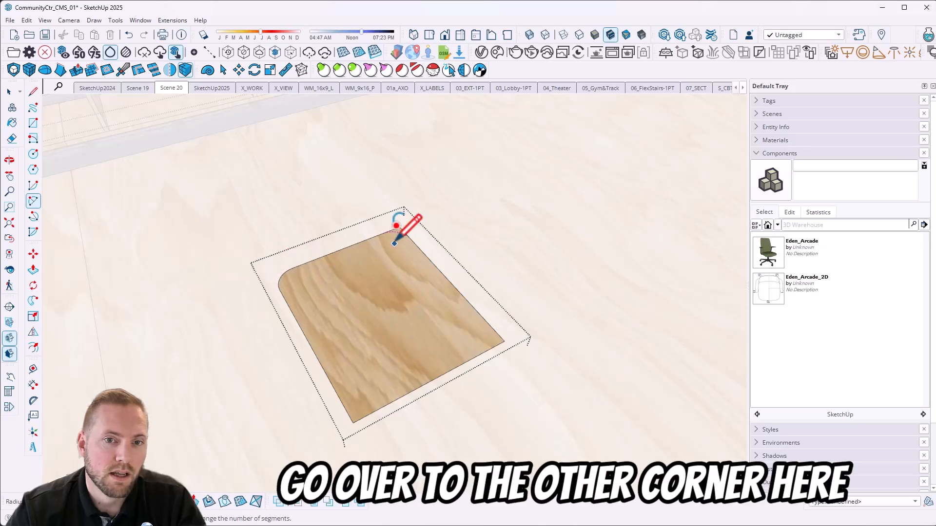
Step: Round the rectangle's remaining three corners with the same arc radius
middle_drag(396, 243, 348, 273)
scroll(404, 244, up, 3)
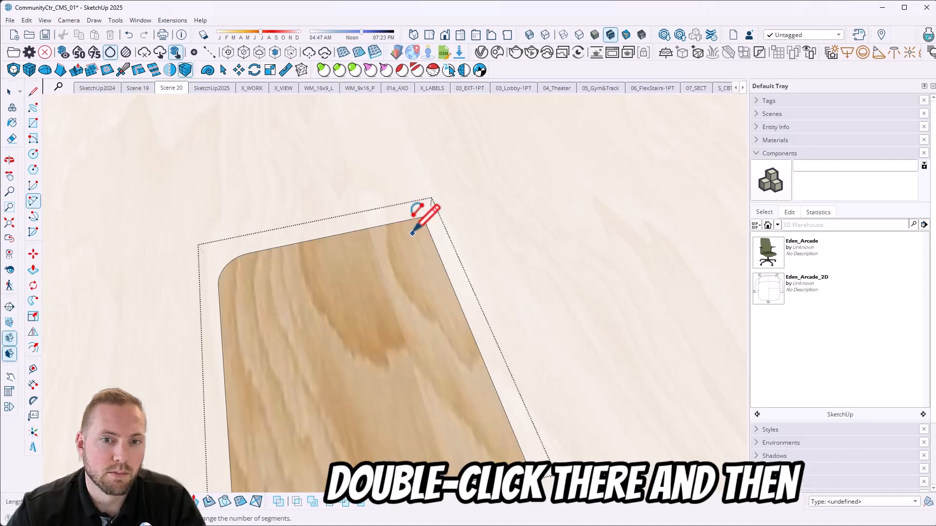
double_click(412, 233)
scroll(406, 190, down, 3)
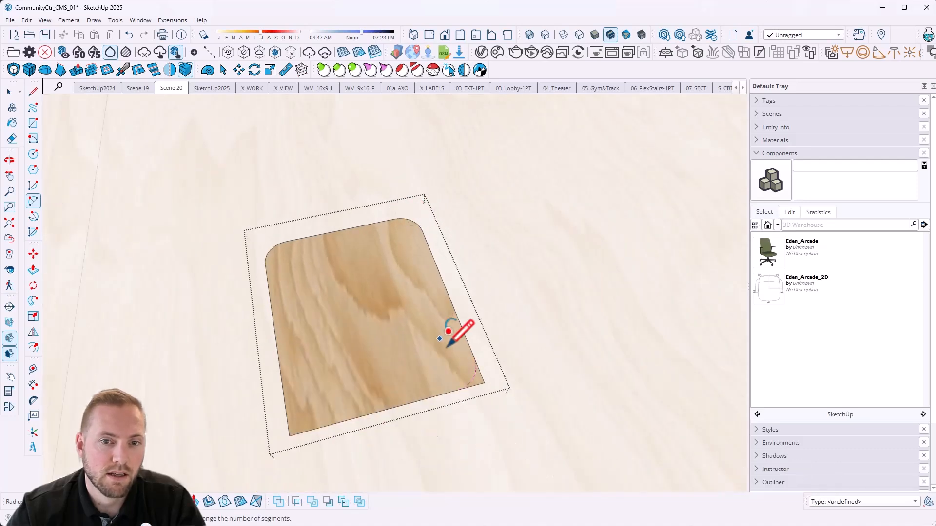
double_click(463, 369)
double_click(307, 396)
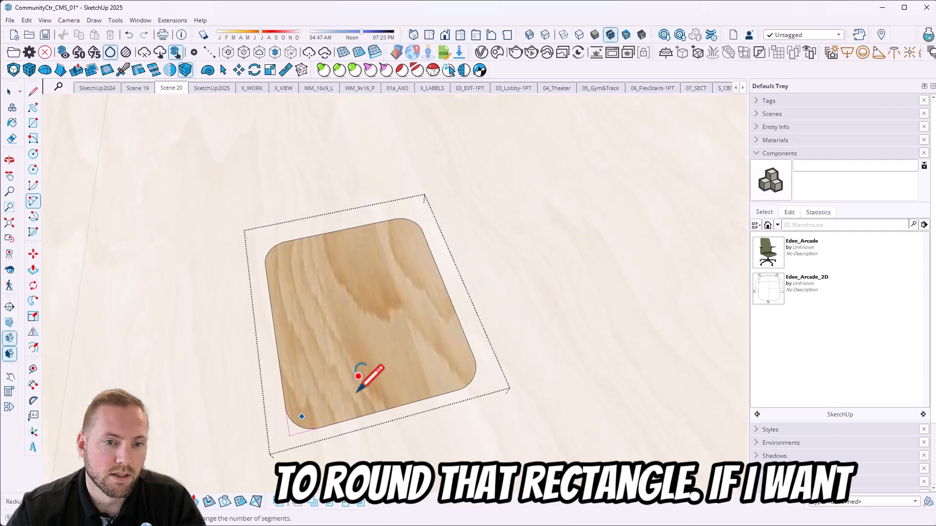
Step: Turn the rectangle's rounded corners back into square corners with the 2 Point Arc tool
double_click(267, 269)
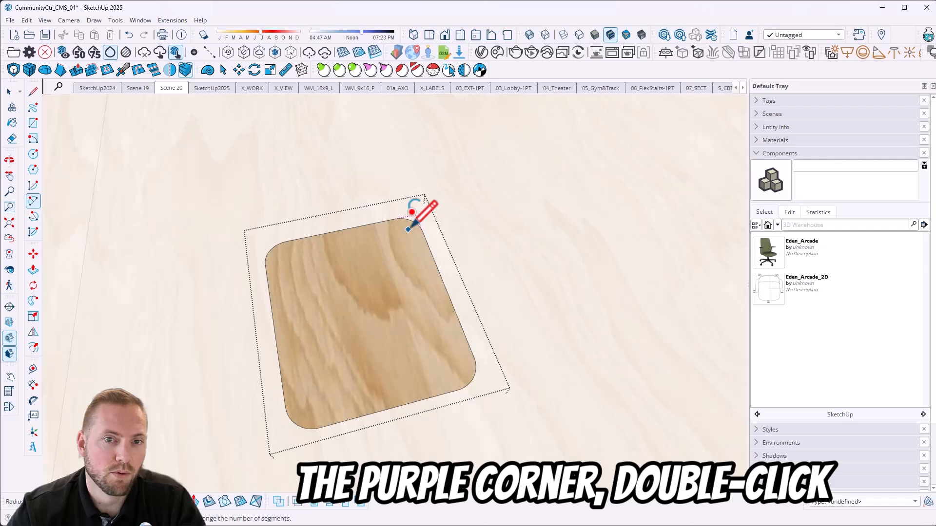
double_click(411, 229)
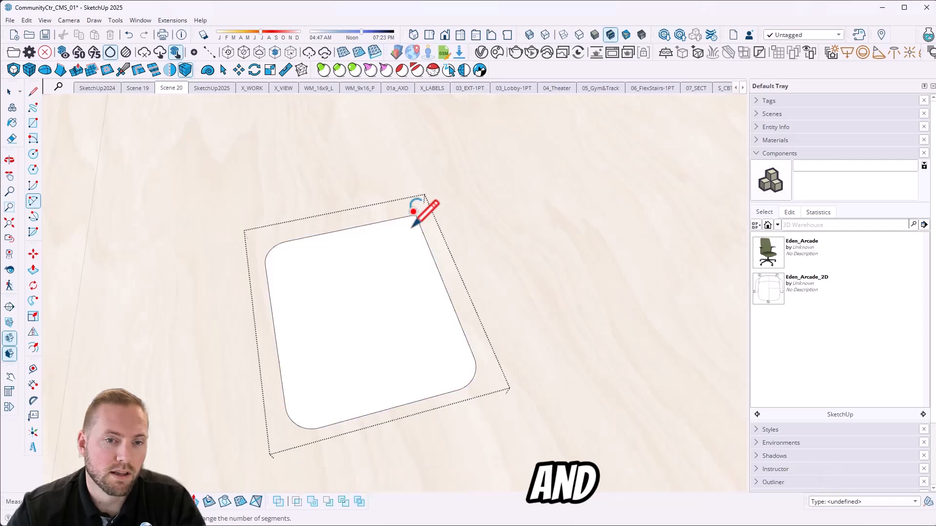
double_click(452, 373)
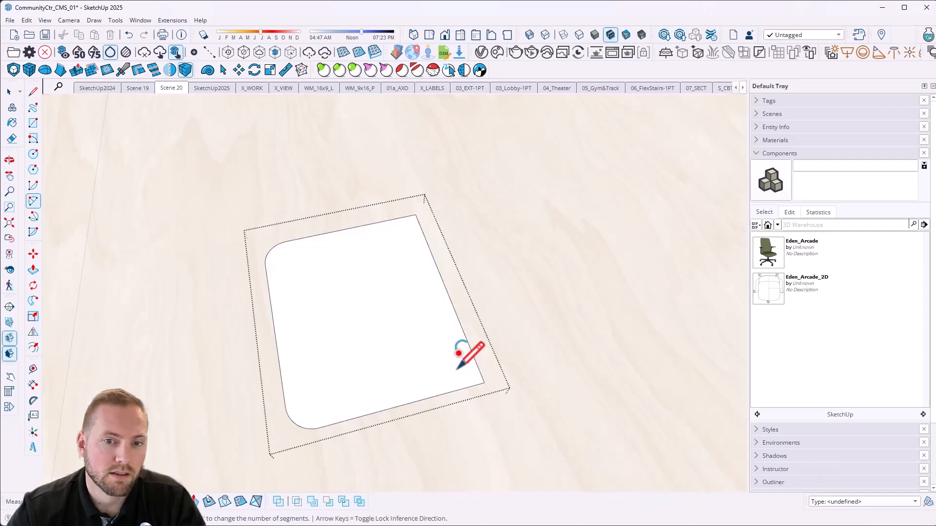
double_click(303, 412)
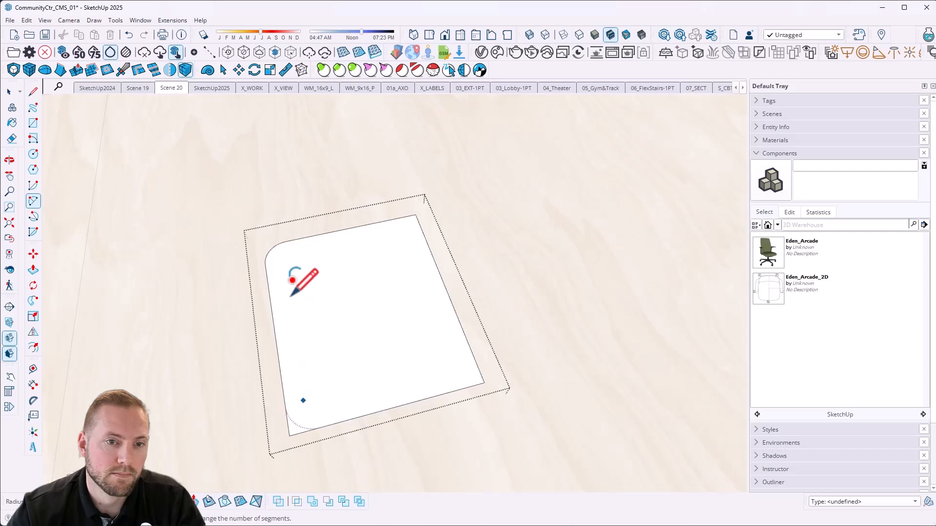
Step: Round the rectangle's squared corners again using the same arc radius
double_click(273, 251)
double_click(412, 218)
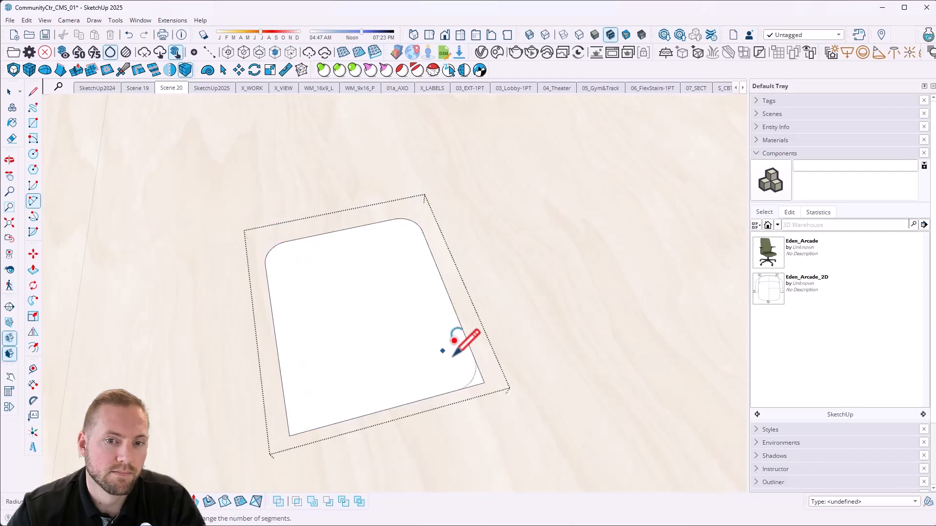
double_click(461, 363)
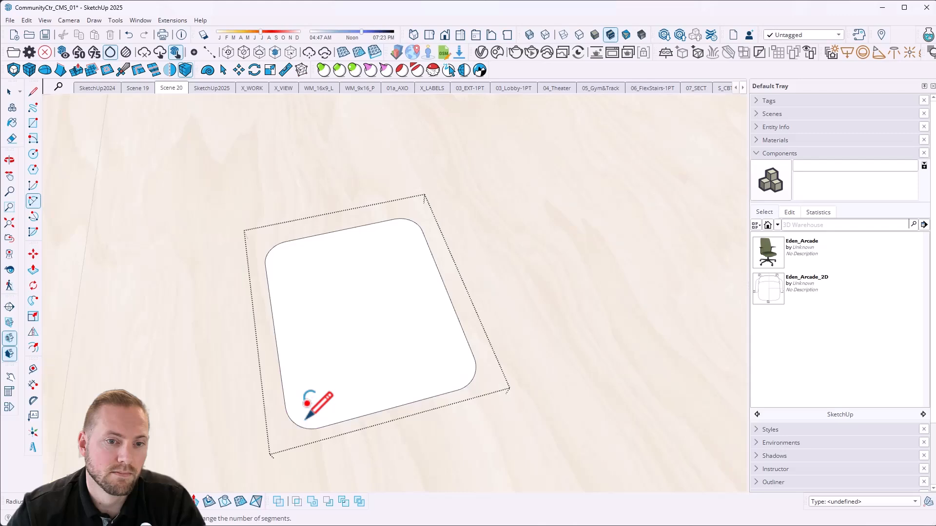
Step: Extrude the rounded rectangle upward into a block with Push/Pull
key(p)
click(344, 404)
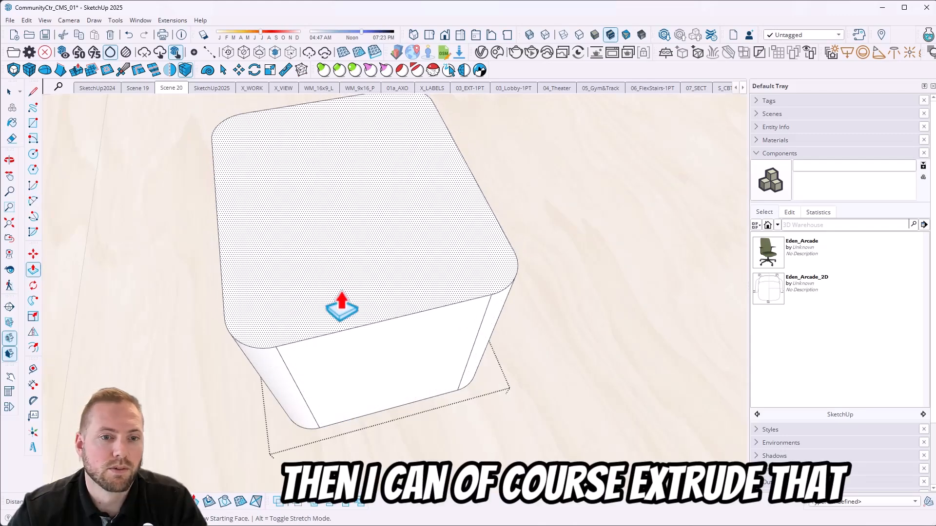
click(341, 317)
Step: Offset the outline of the rounded block's top face inward to form a thin, even rim
key(f)
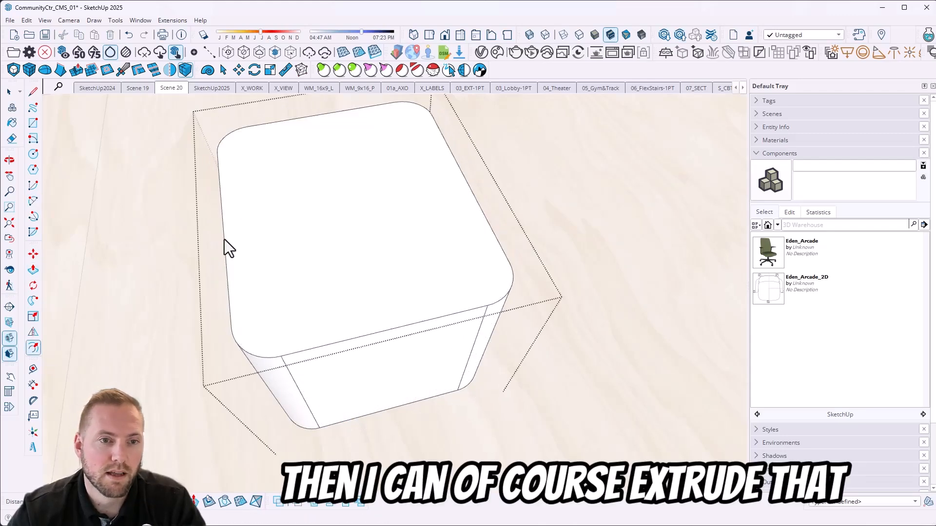
click(224, 237)
click(239, 244)
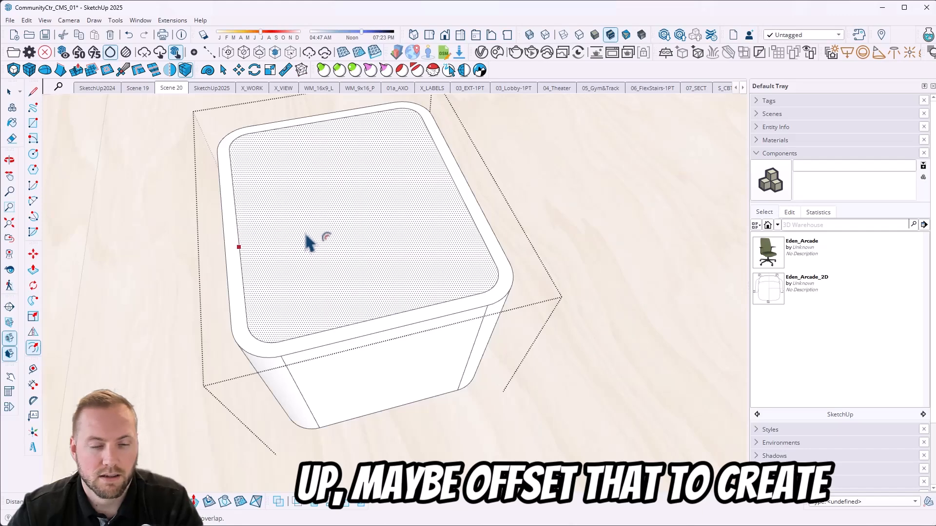
Step: Try to hollow the block by pushing its inner top face down through the full height
key(p)
click(324, 228)
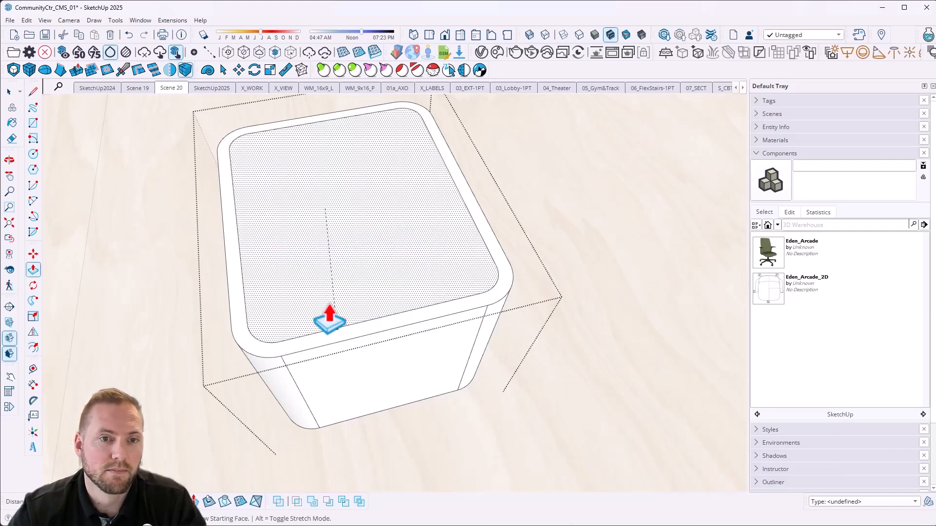
middle_drag(229, 283, 312, 199)
click(304, 460)
key(space)
scroll(351, 356, down, 4)
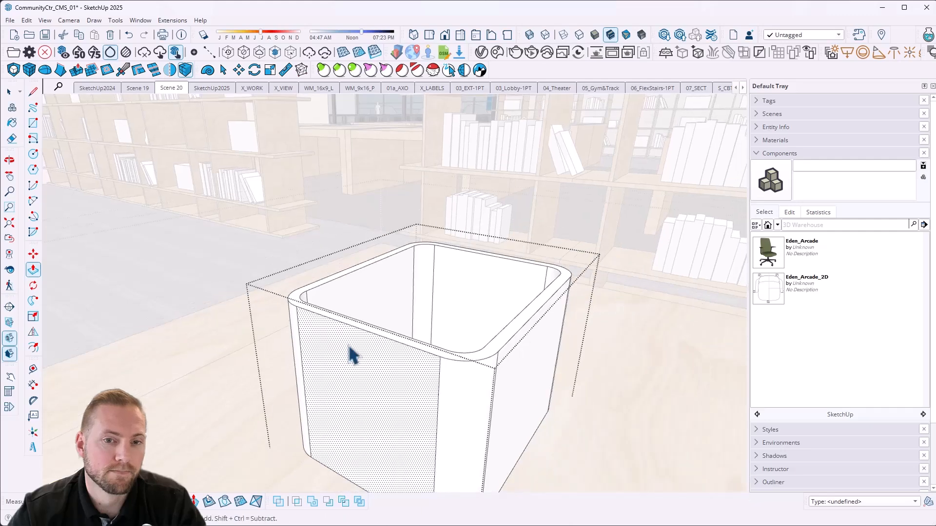
middle_drag(478, 367, 368, 407)
middle_drag(358, 329, 329, 368)
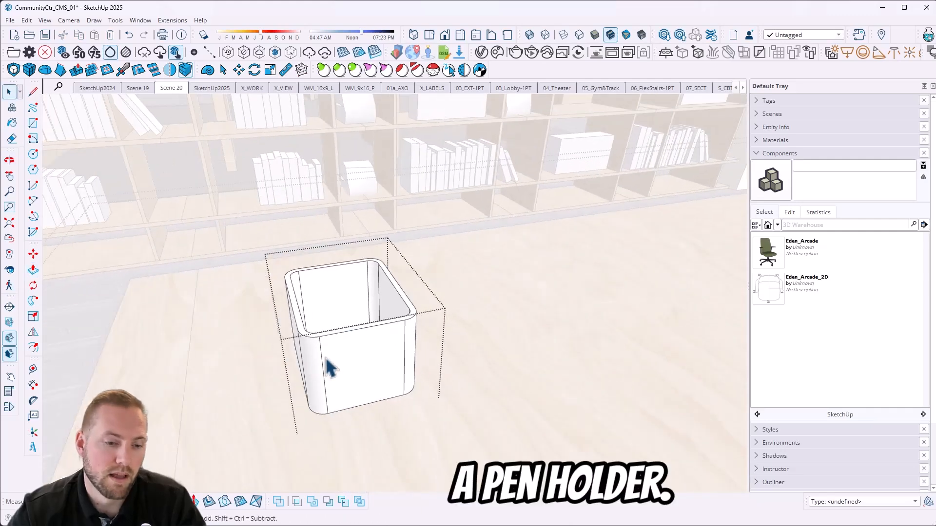
key(ctrl+z)
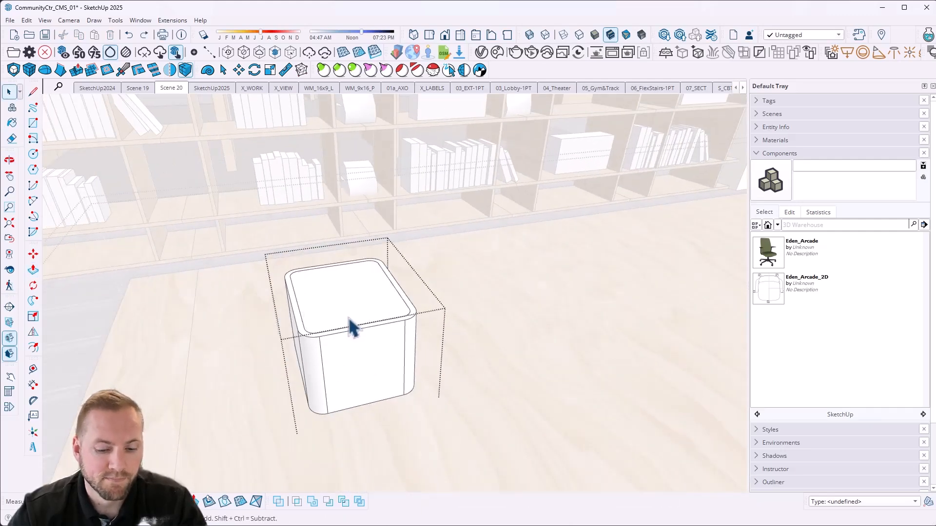
Step: Push the inner top face down into the block with Push/Pull, leaving a floor for a pen holder
scroll(352, 328, up, 2)
key(p)
click(370, 320)
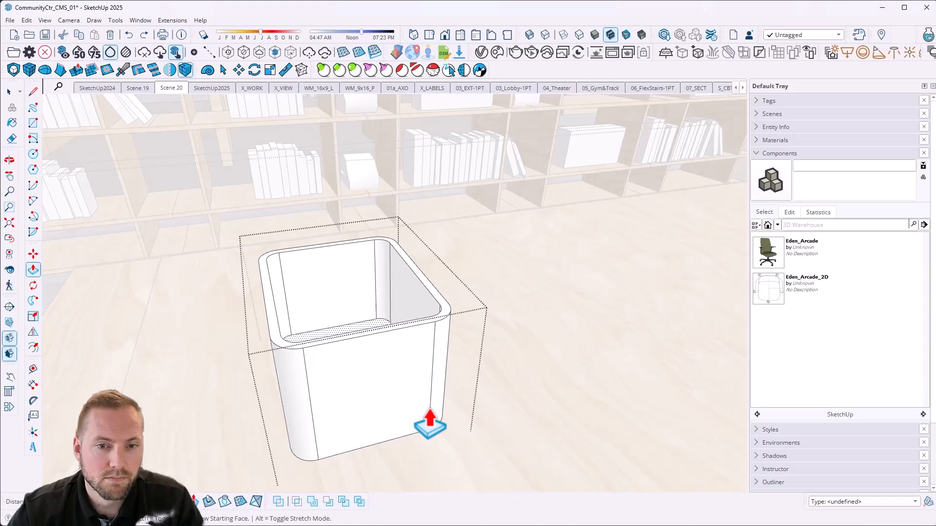
click(429, 420)
key(space)
middle_drag(399, 372, 451, 389)
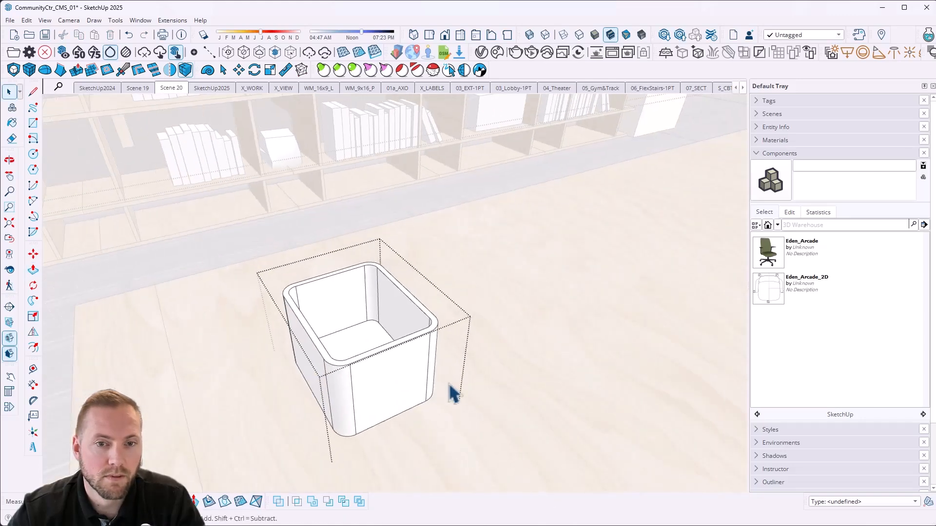
Step: Leave the pen holder's group and add a snap at the midpoint of its front top edge
scroll(314, 246, down, 5)
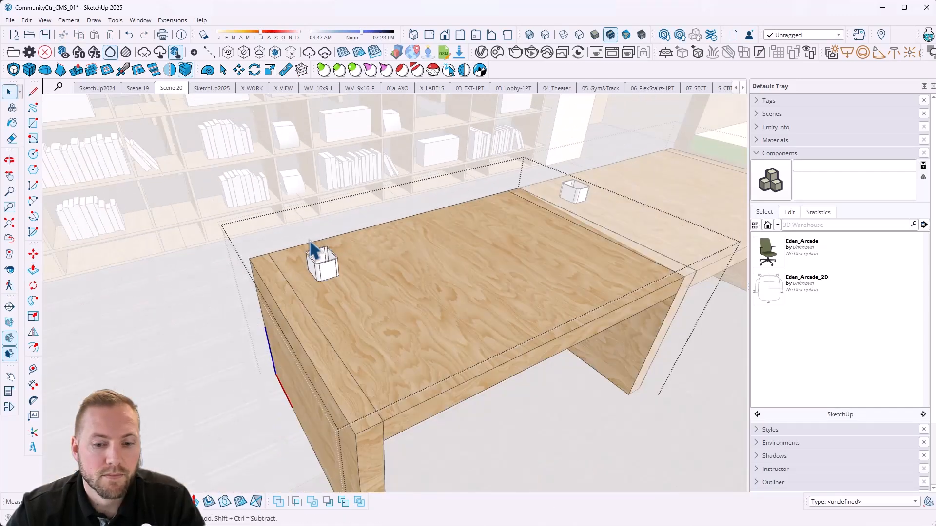
scroll(326, 272, up, 2)
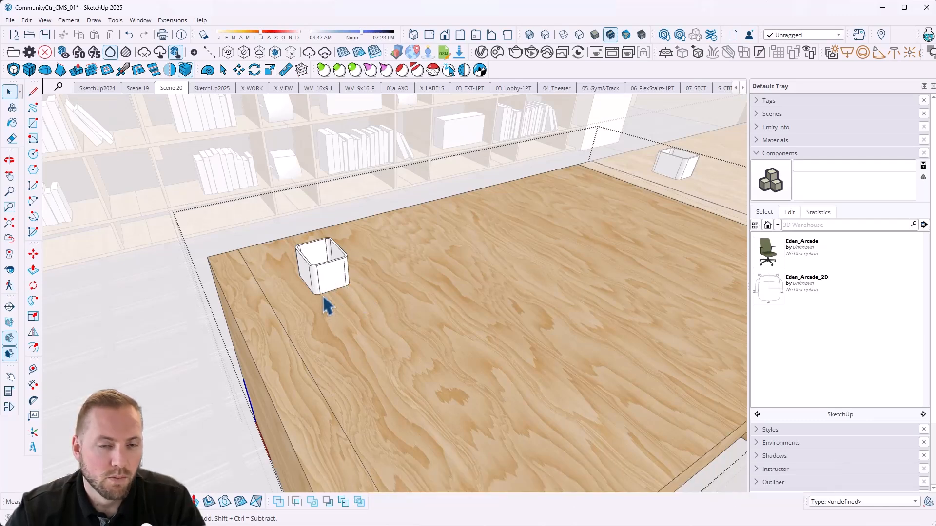
right_click(317, 276)
click(301, 280)
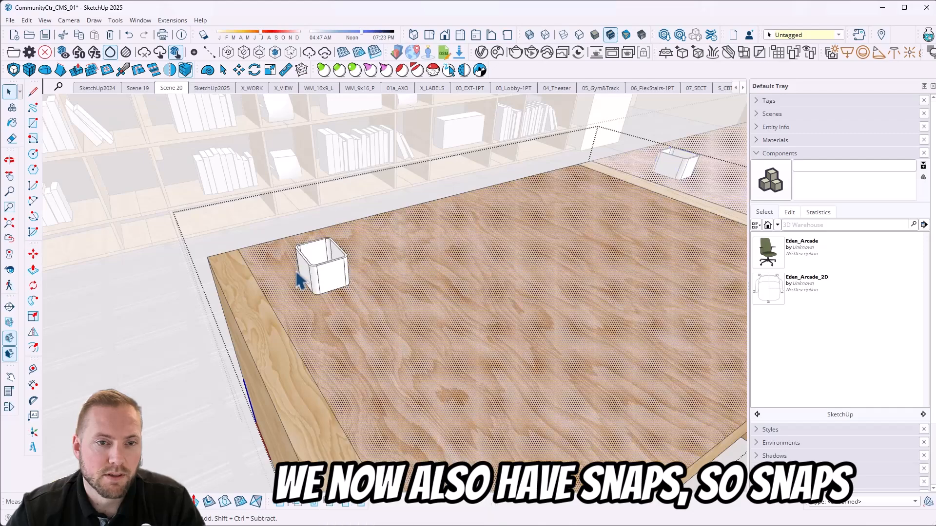
scroll(310, 273, up, 5)
shift+middle_drag(315, 275, 356, 282)
click(353, 280)
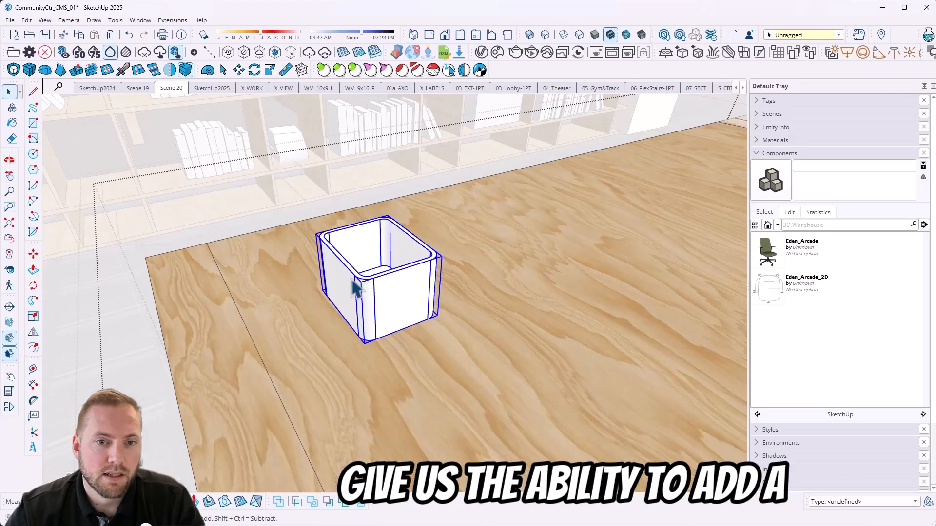
scroll(413, 307, up, 2)
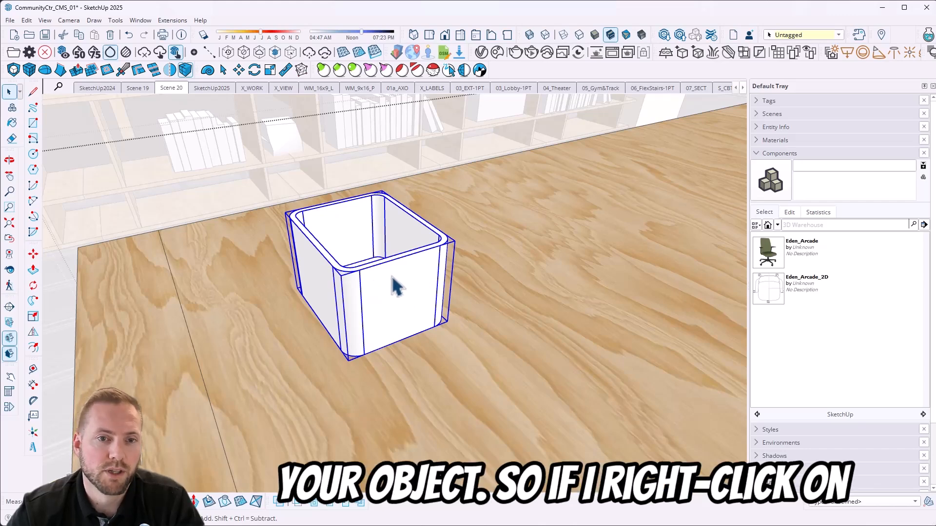
right_click(394, 280)
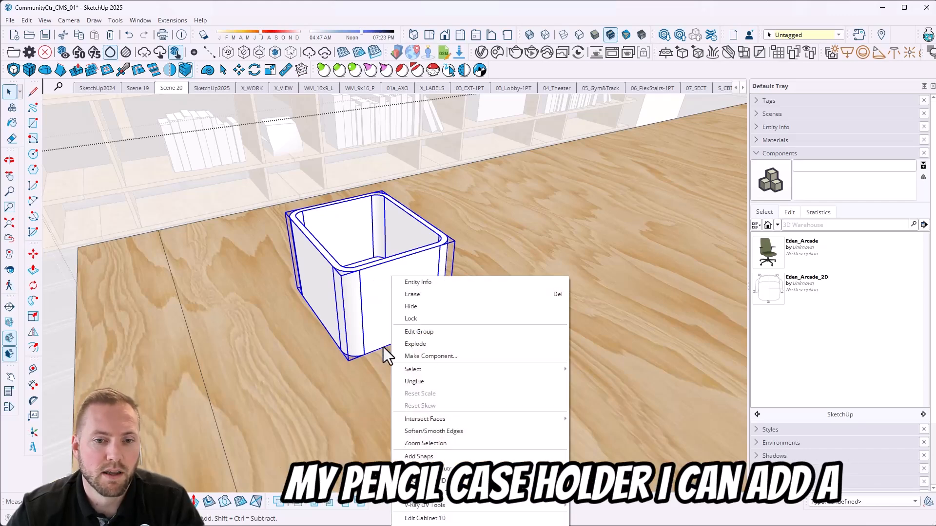
click(418, 456)
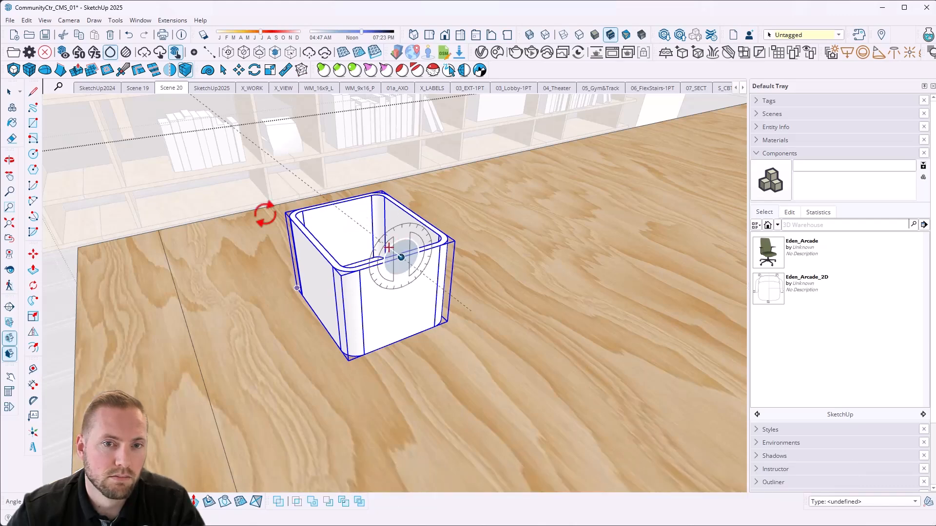
key(space)
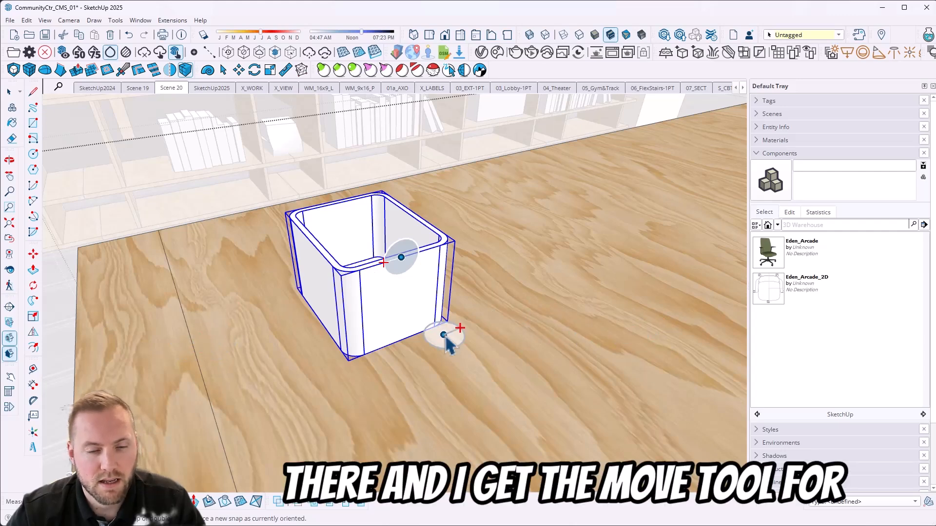
Step: Try to move the pen holder using its snap as the grab point
key(m)
click(400, 257)
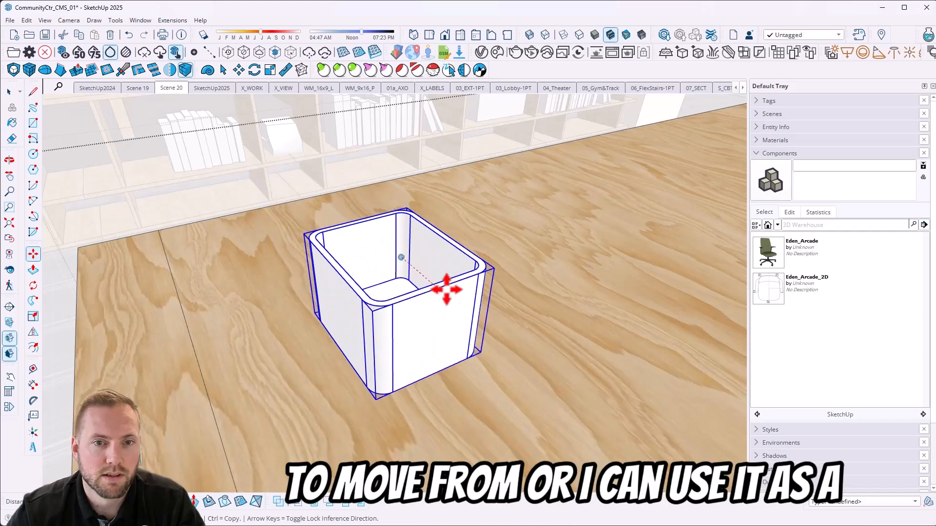
key(space)
Step: Try to rotate the pen holder about its snap in the snap's plane
key(q)
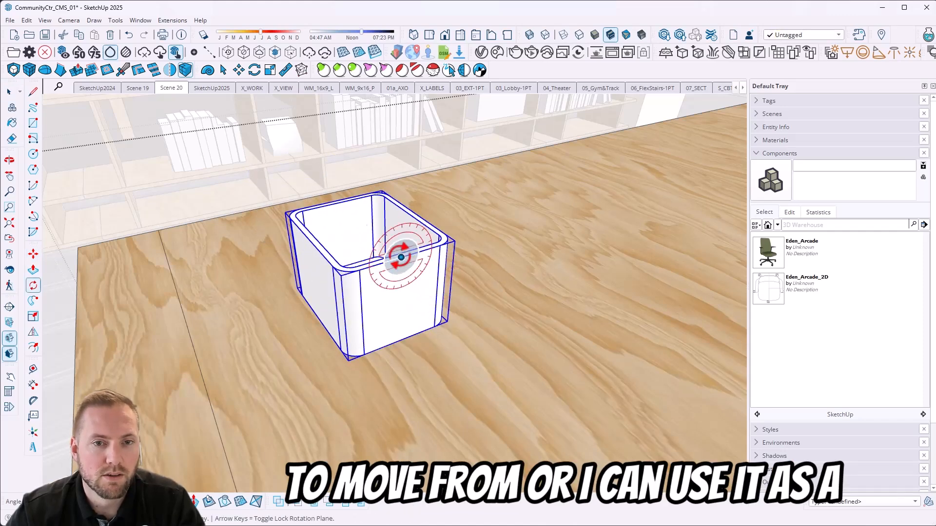
click(392, 251)
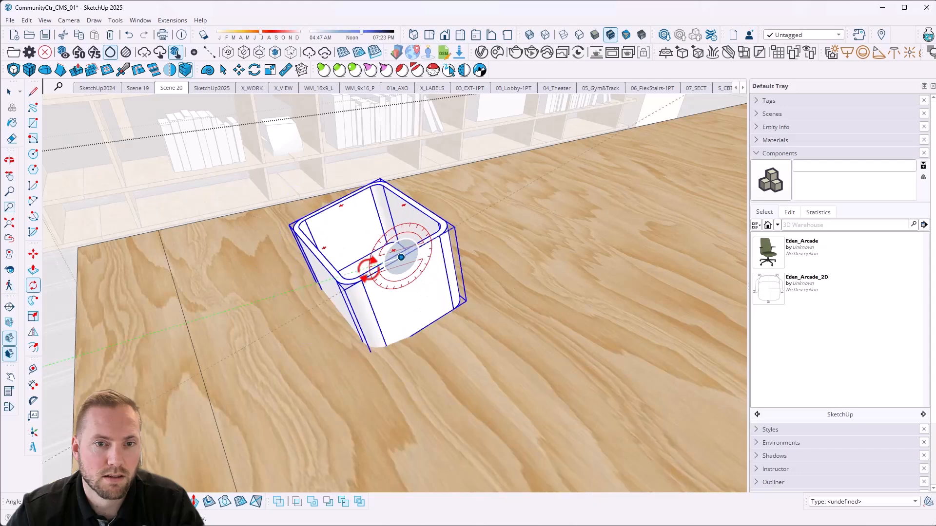
key(Escape)
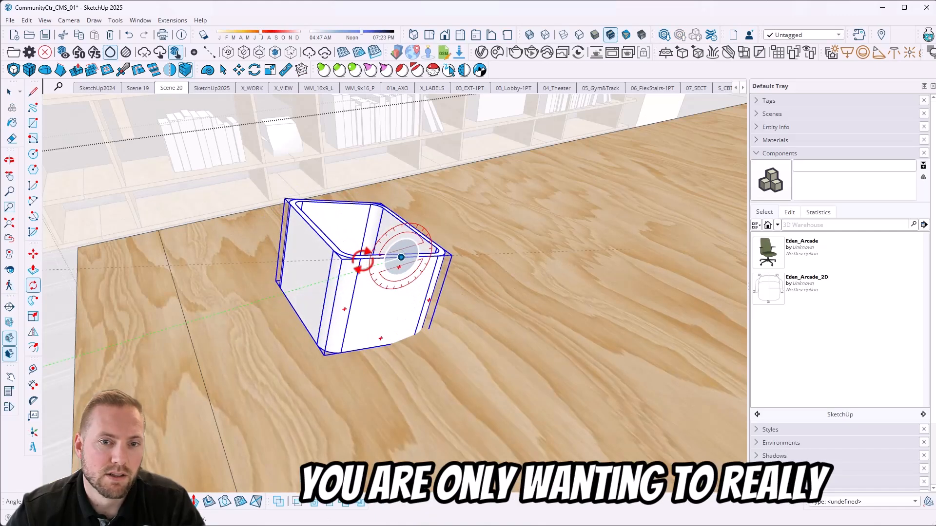
key(space)
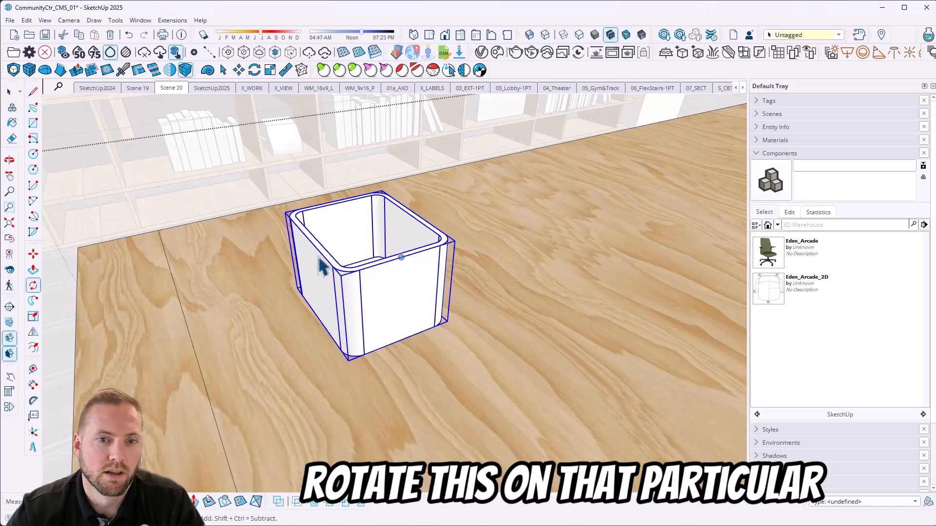
Step: Add a linear dimension between the two top corners of the table's free short end, offset outside the table
scroll(363, 294, down, 2)
middle_drag(363, 293, 375, 319)
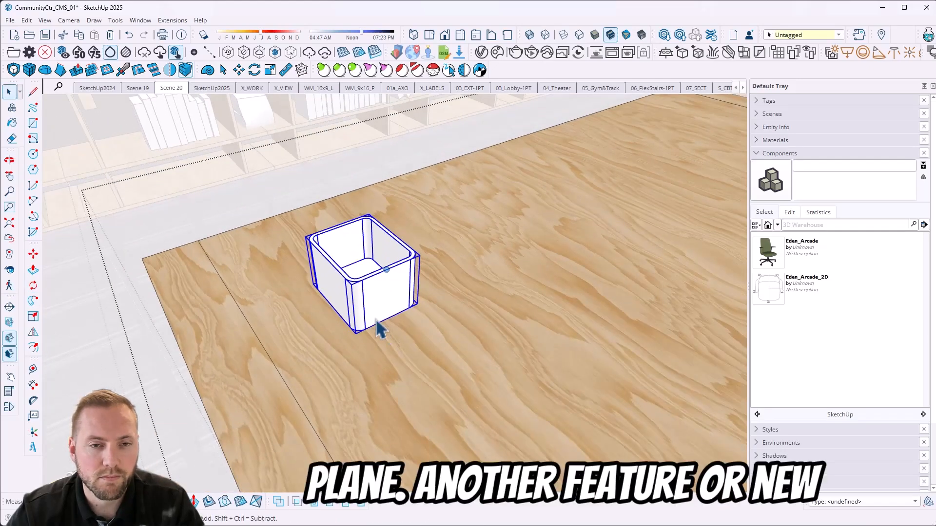
scroll(302, 251, down, 2)
scroll(302, 251, down, 3)
middle_drag(464, 322, 389, 293)
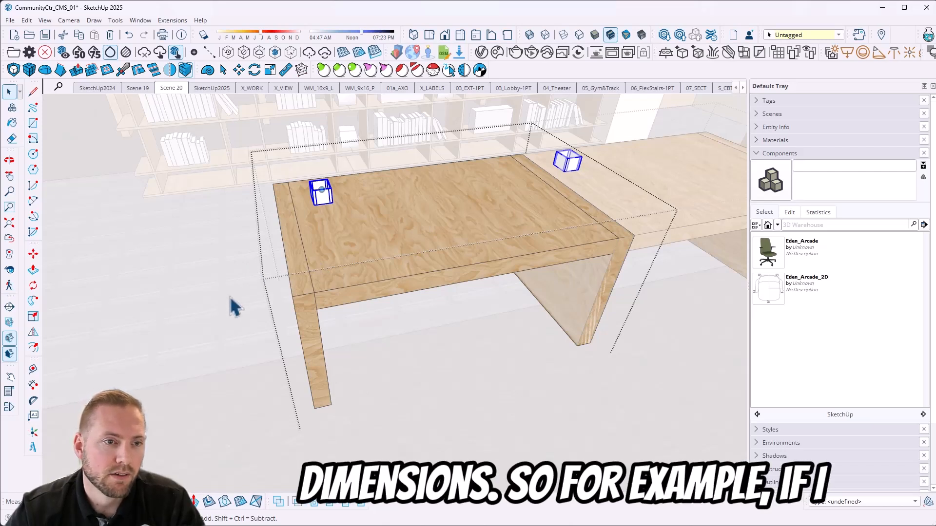
click(34, 385)
click(292, 297)
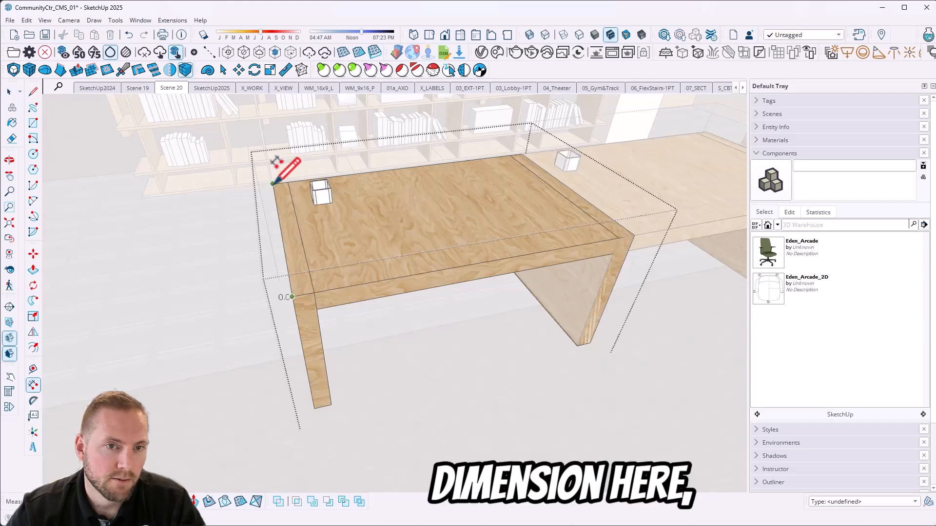
click(273, 183)
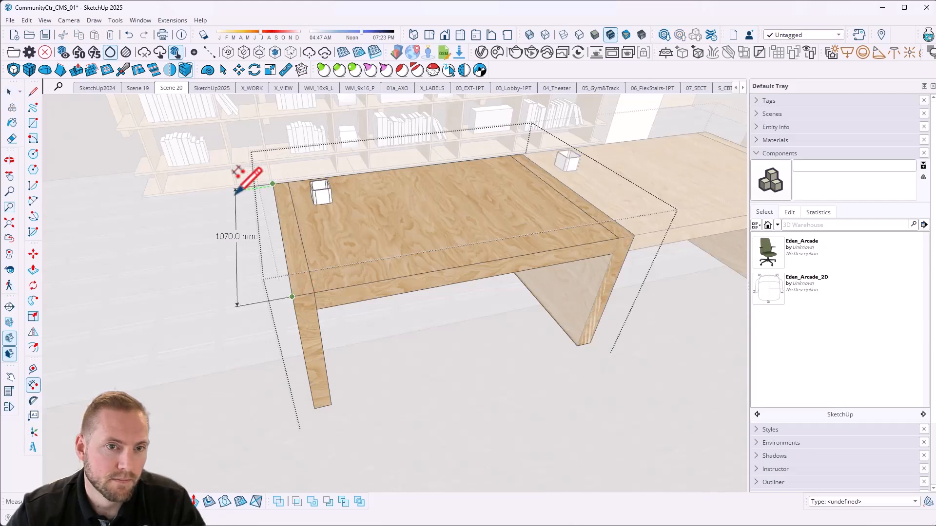
click(236, 190)
middle_drag(308, 209, 373, 286)
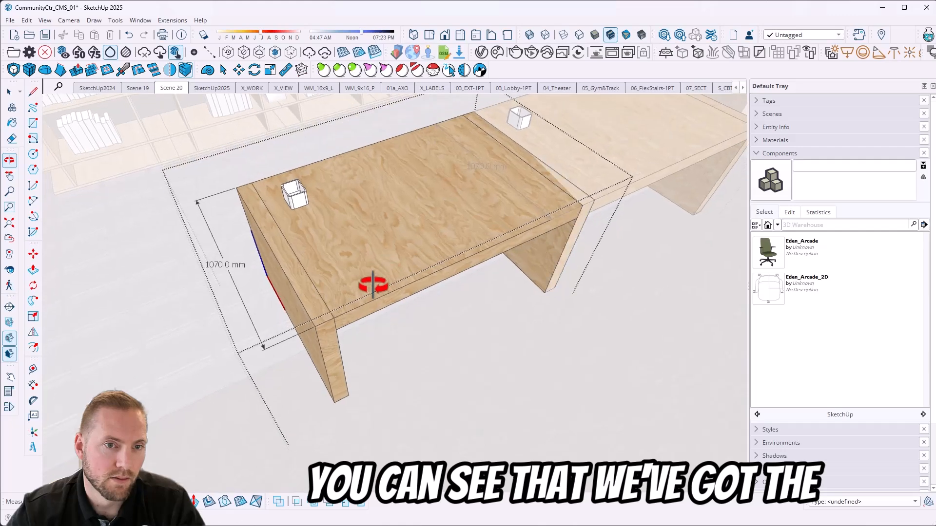
key(space)
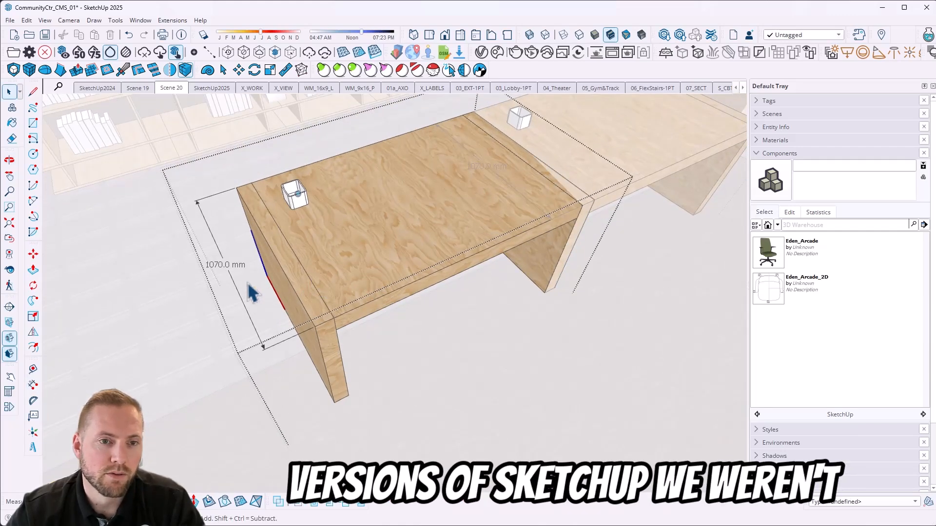
Step: Change the dimension's text to "Table Width <>"
double_click(218, 267)
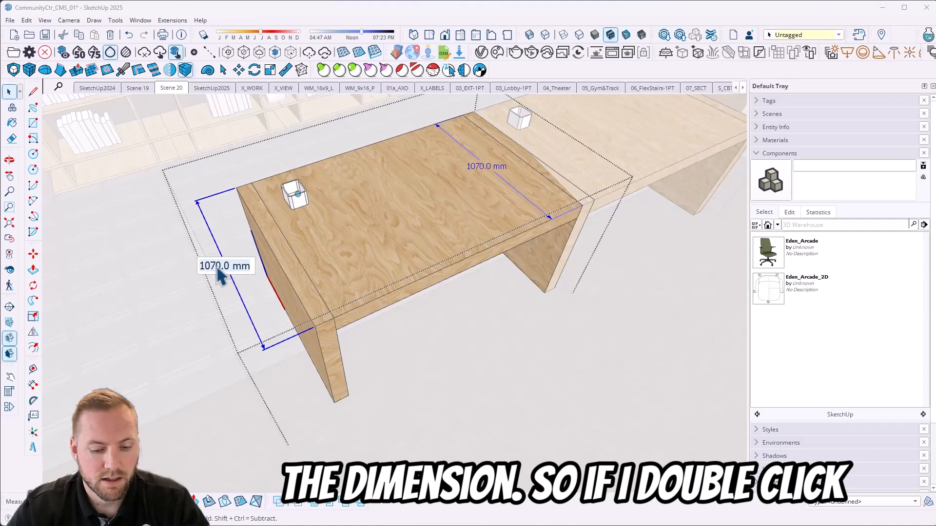
text(Ta)
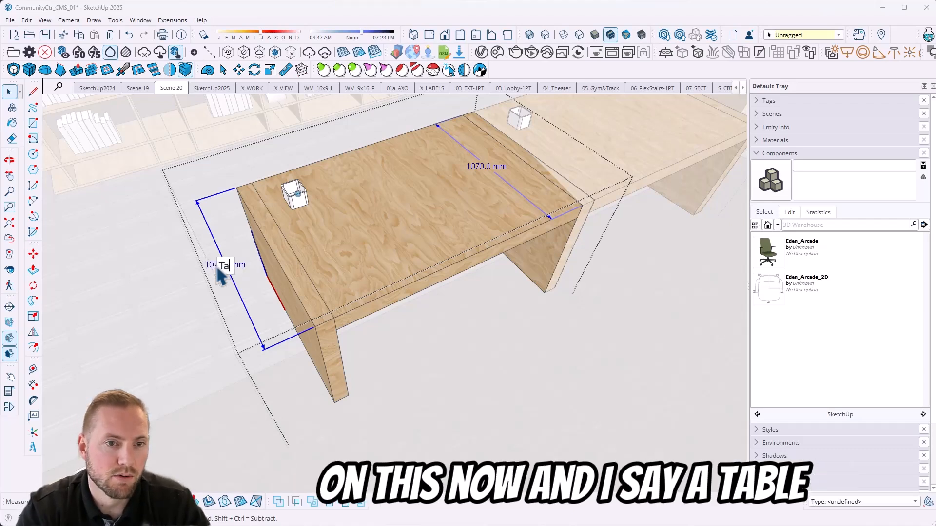
text(ble Widt)
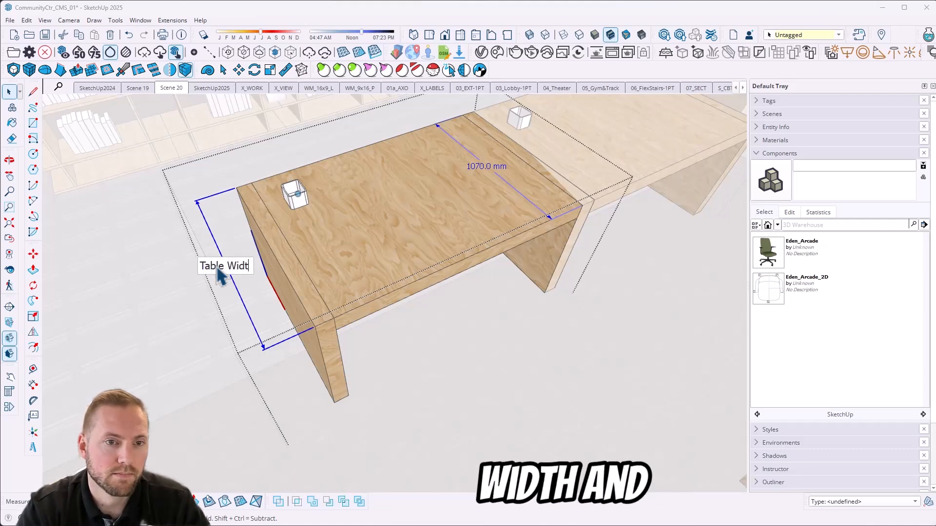
text(h <>)
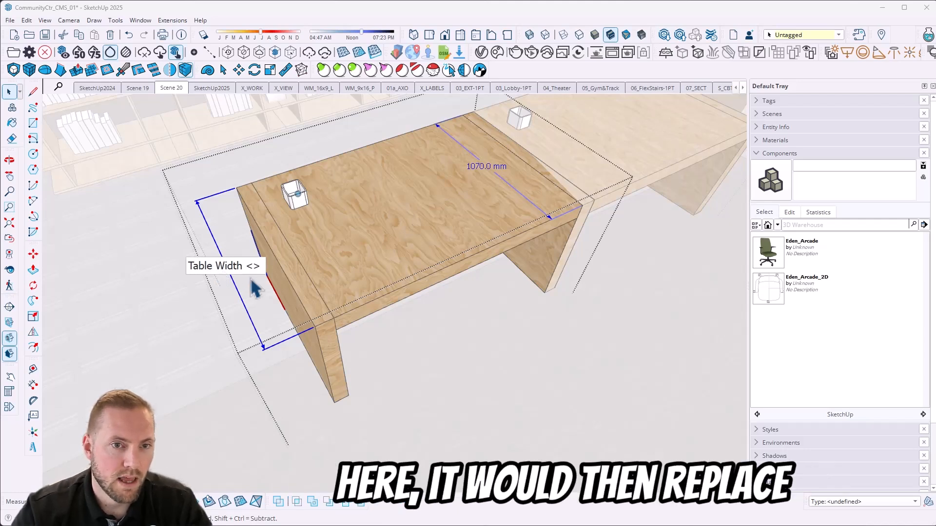
key(Return)
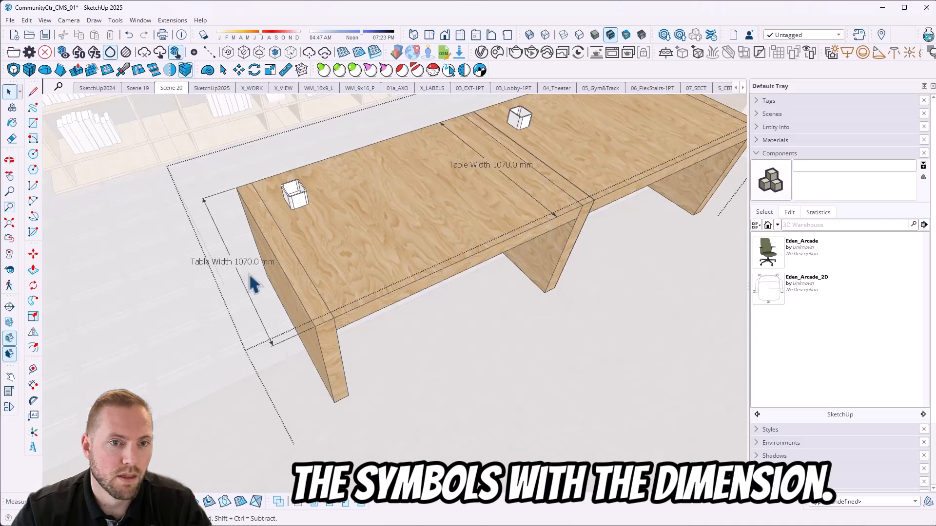
Step: Make the table shallower by moving its entire front side 70 mm inward, and leave the table's inner editing level
middle_drag(405, 272, 277, 283)
drag(256, 247, 667, 403)
double_click(428, 292)
drag(270, 238, 710, 455)
key(m)
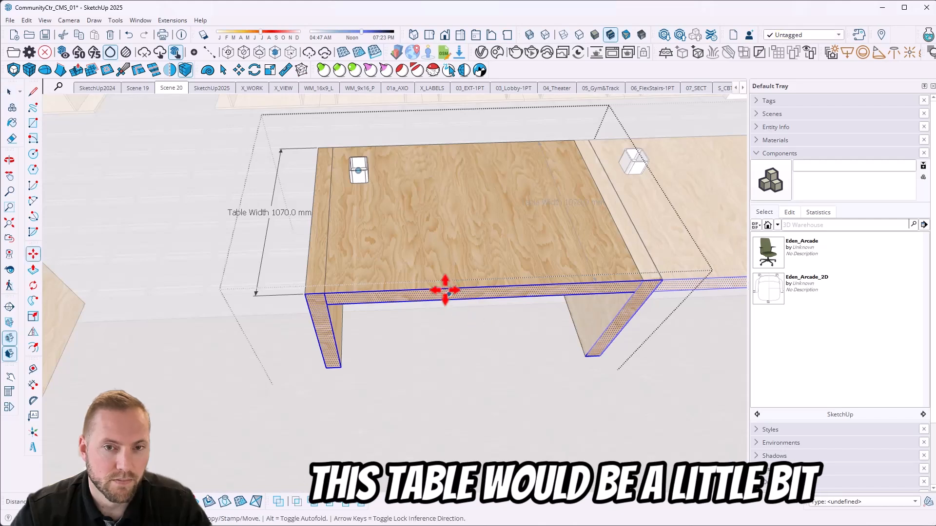
click(441, 289)
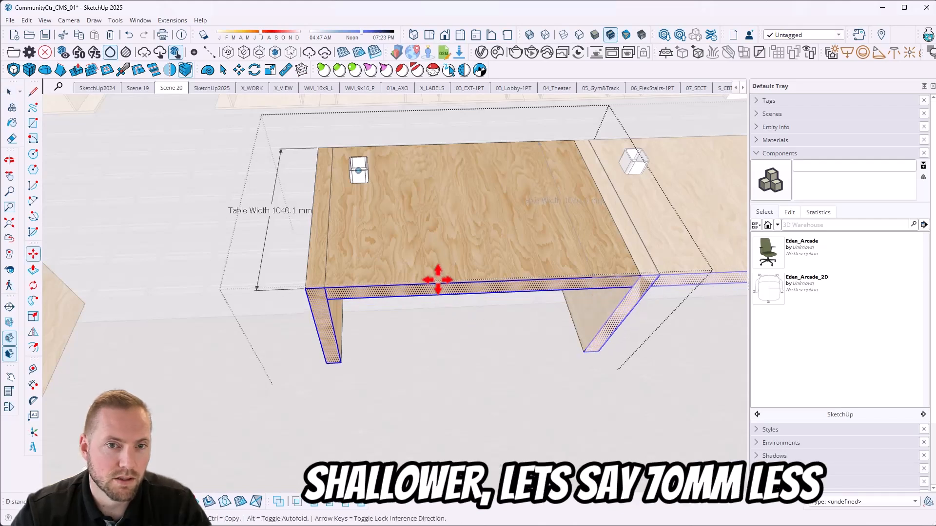
text(70)
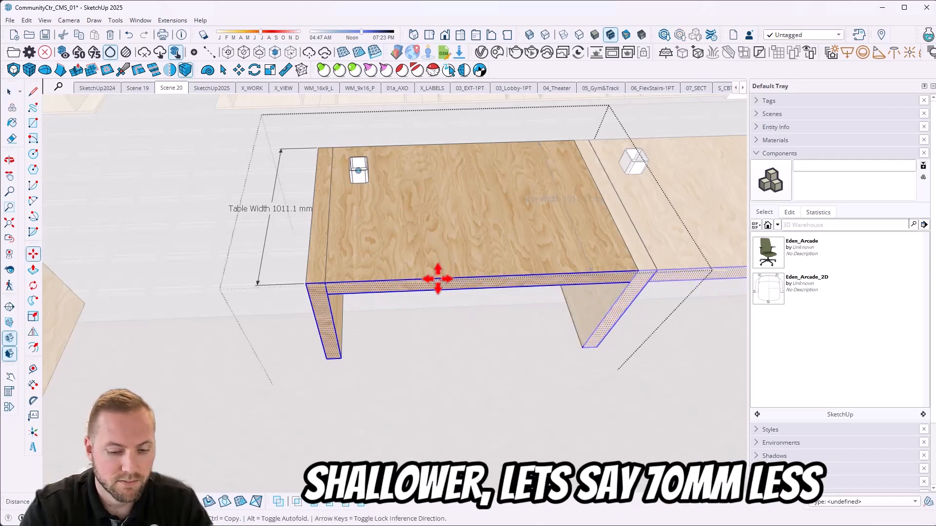
key(Return)
key(space)
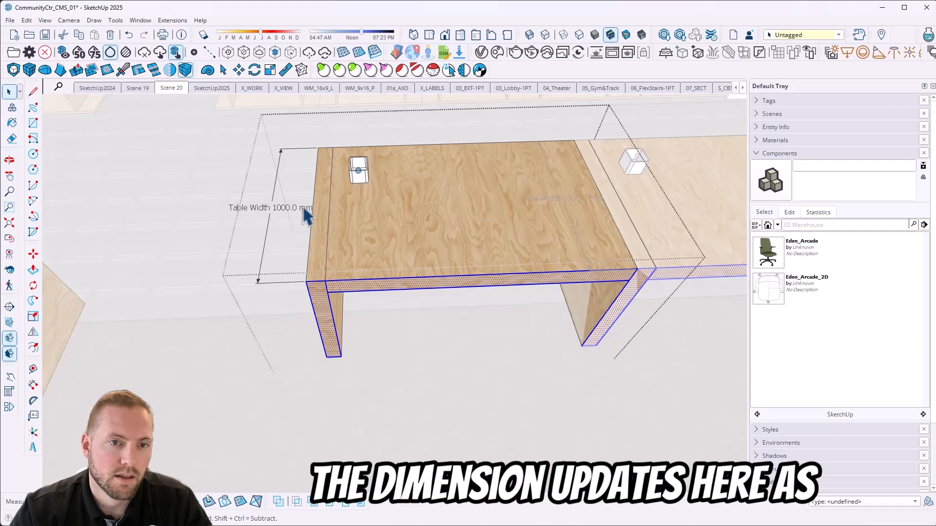
middle_drag(337, 289, 461, 279)
click(240, 405)
click(225, 395)
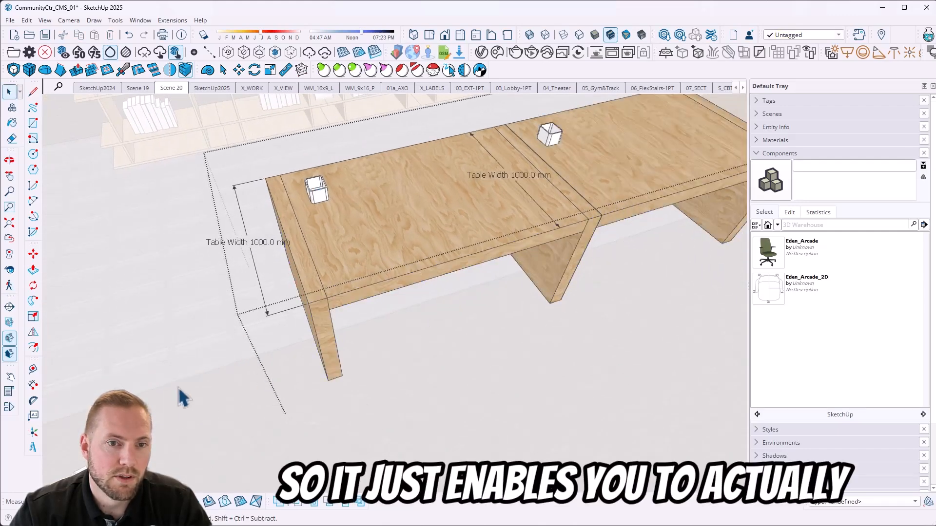
middle_drag(320, 341, 316, 302)
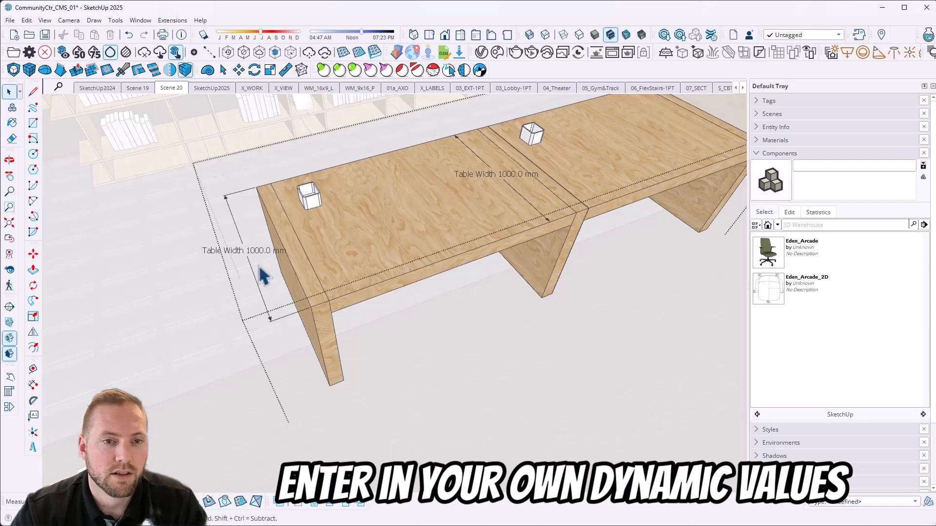